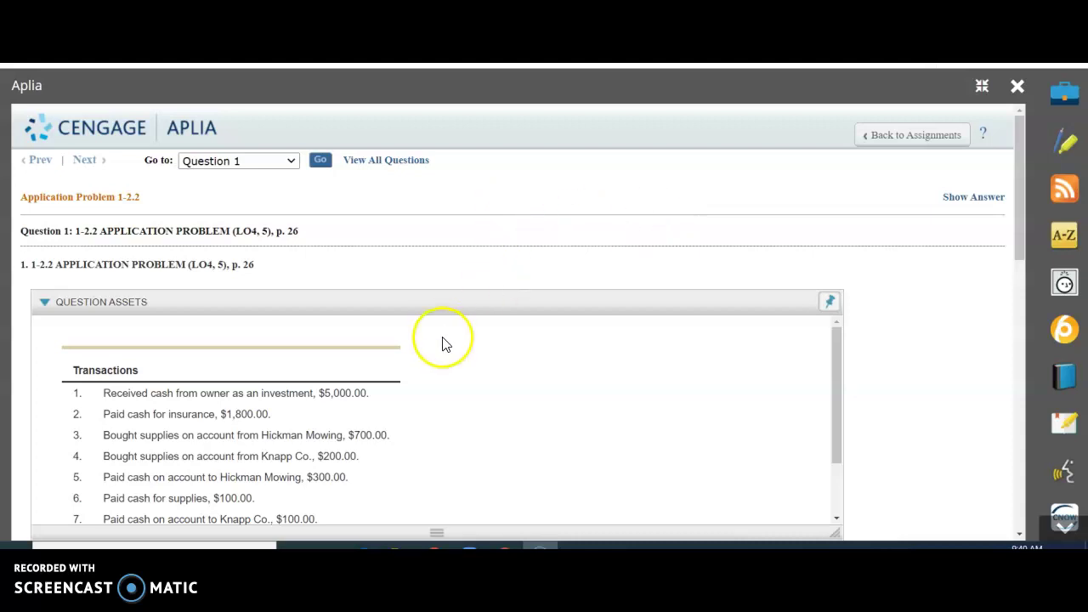
# Step: Scroll through the eight transactions and instructions down to the accounting-equation table
pyautogui.scroll(-2, 935, 316)
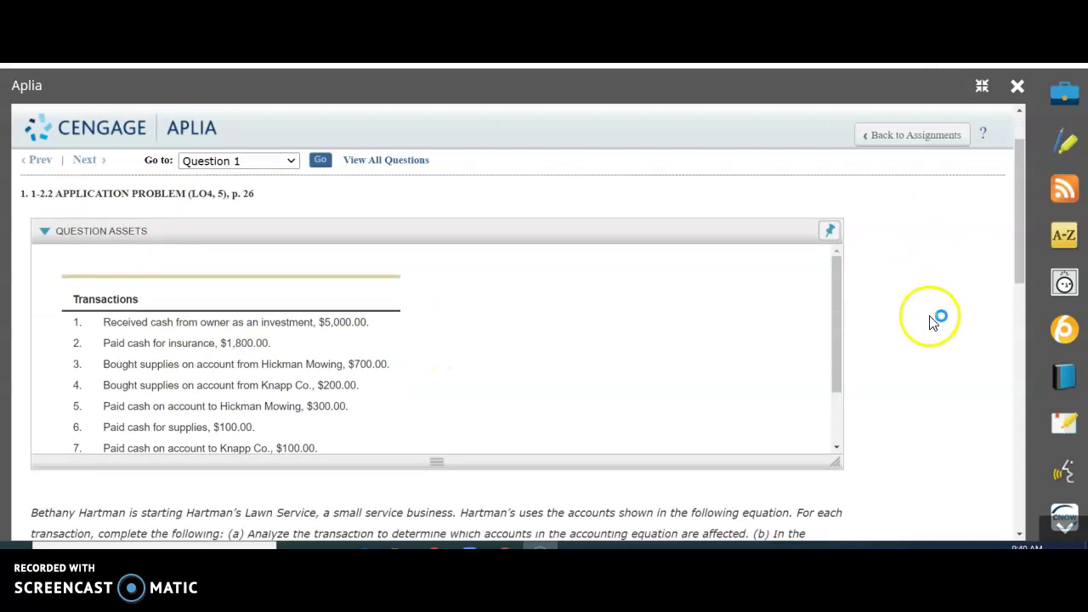
pyautogui.scroll(2, 451, 251)
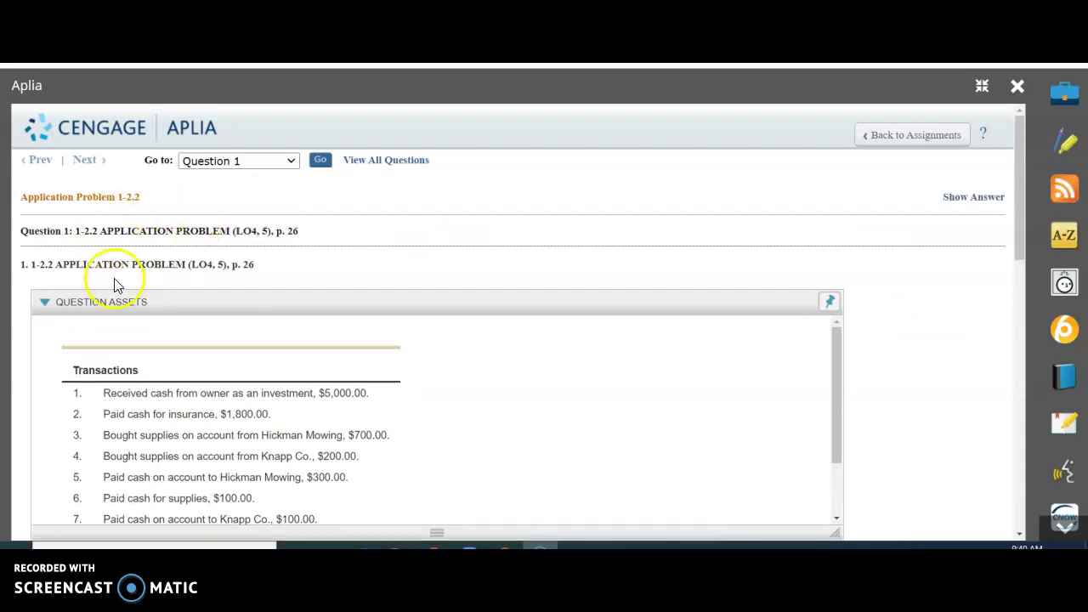
pyautogui.scroll(-2, 323, 359)
pyautogui.scroll(2, 189, 384)
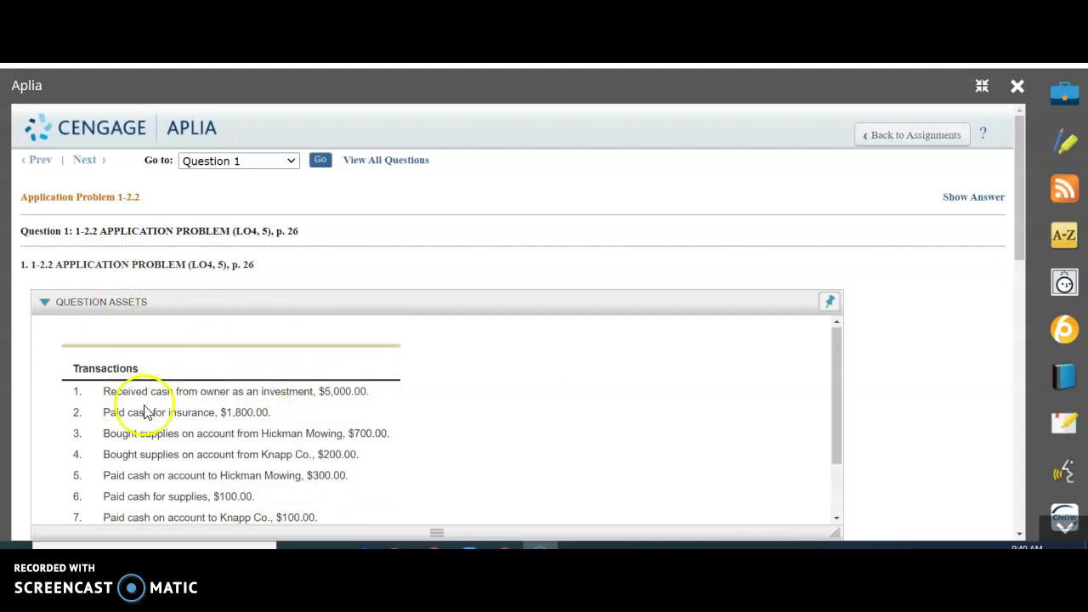
pyautogui.scroll(-2, 153, 413)
pyautogui.scroll(-3, 925, 421)
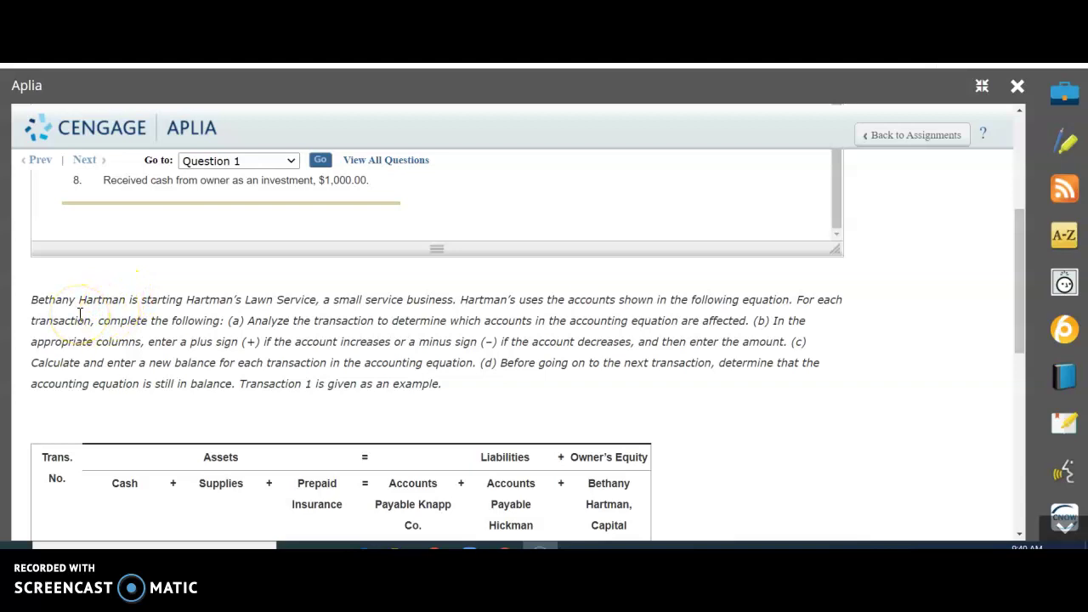
pyautogui.scroll(-2, 739, 476)
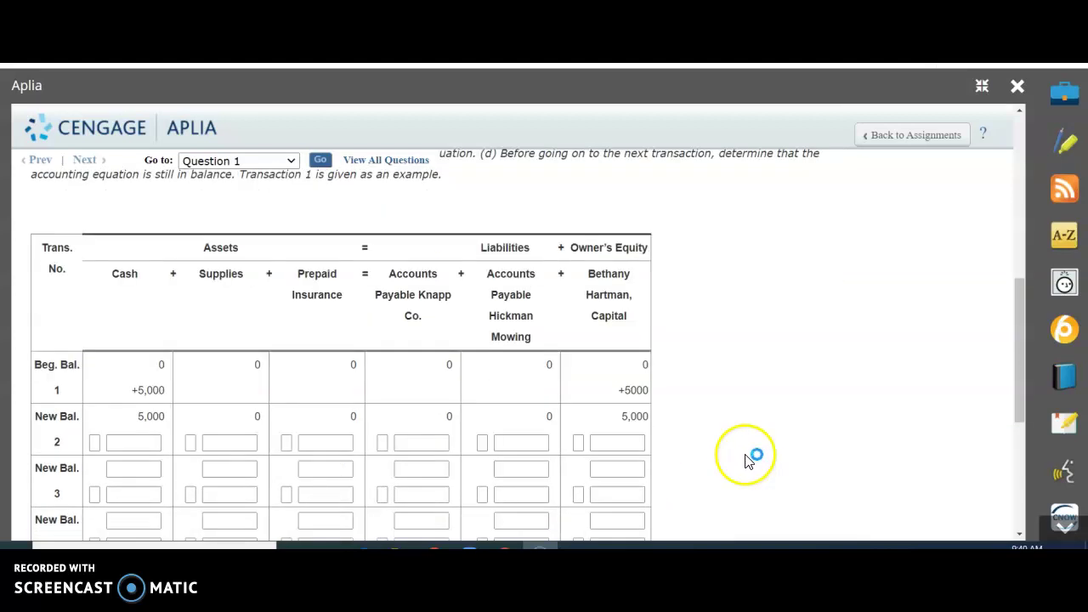
pyautogui.scroll(-4, 756, 451)
pyautogui.scroll(5, 765, 437)
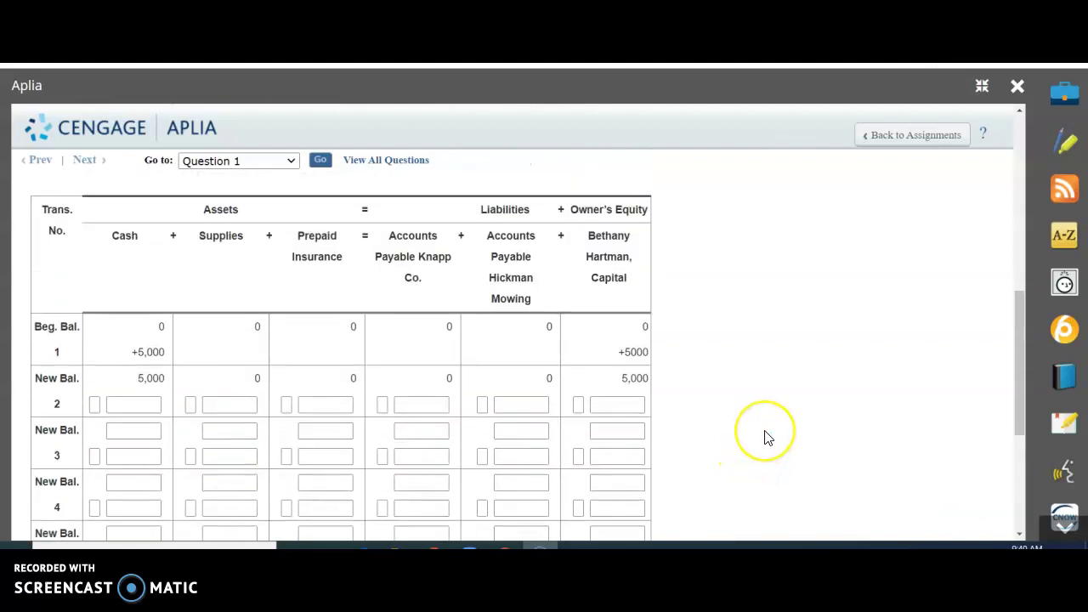
pyautogui.scroll(3, 765, 438)
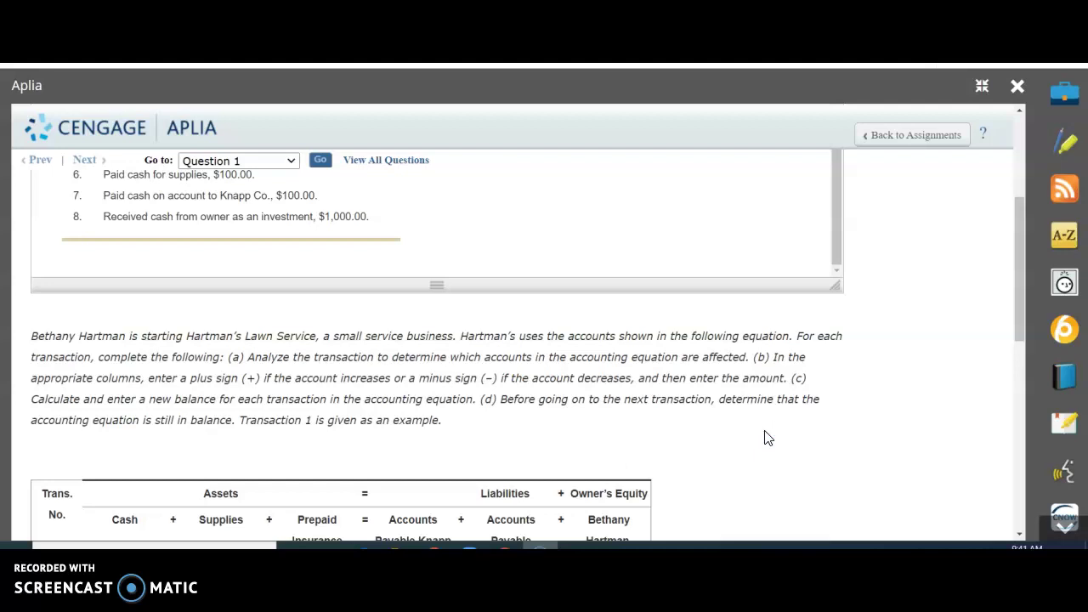
pyautogui.scroll(-3, 767, 437)
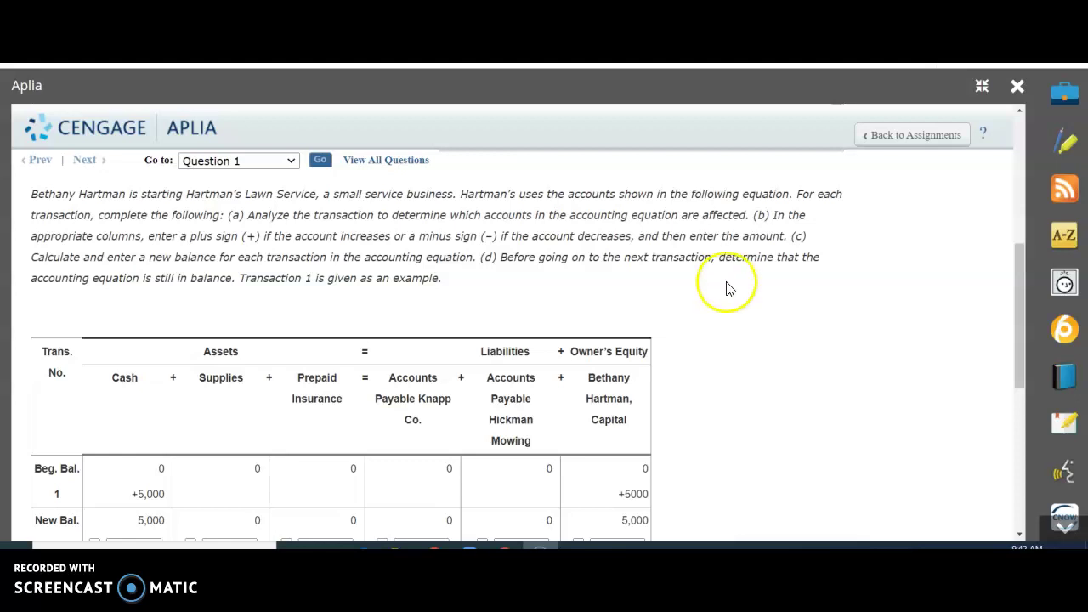
pyautogui.scroll(6, 635, 255)
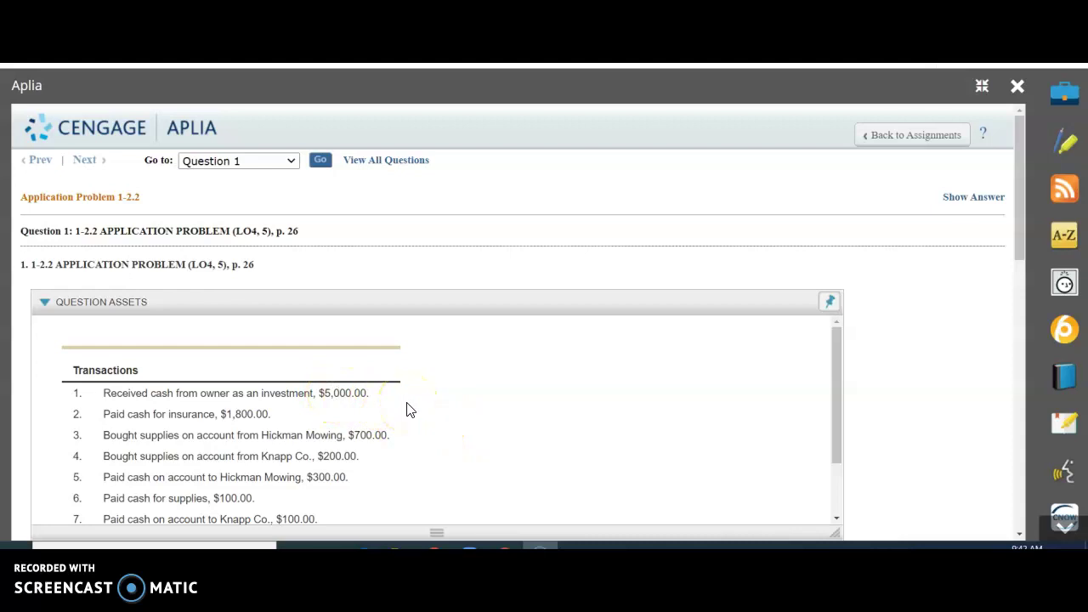
pyautogui.scroll(-3, 406, 410)
pyautogui.scroll(-10, 986, 413)
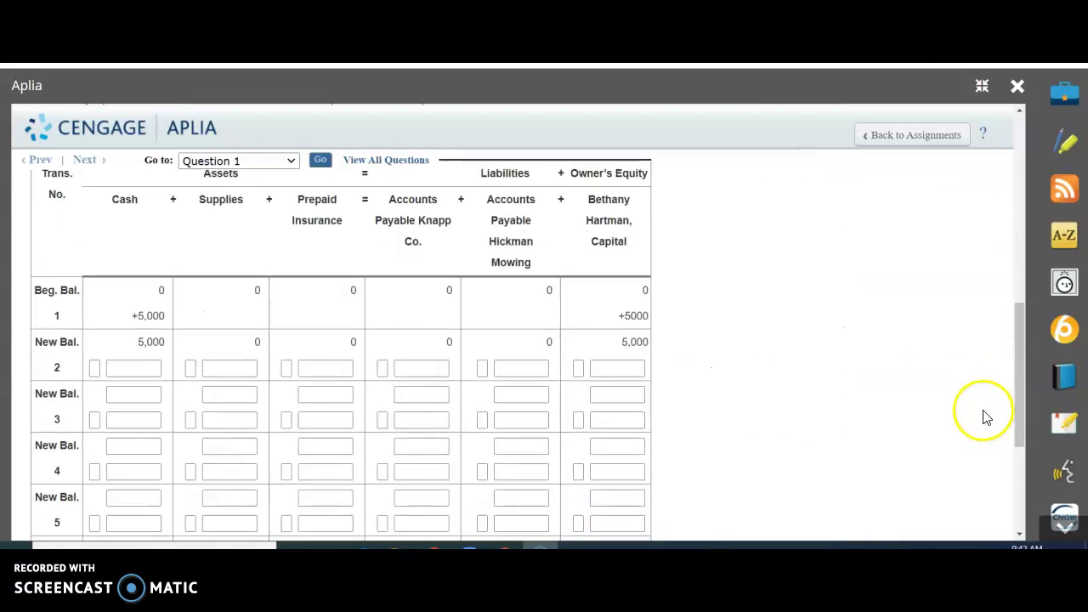
pyautogui.scroll(-2, 983, 413)
pyautogui.scroll(4, 984, 413)
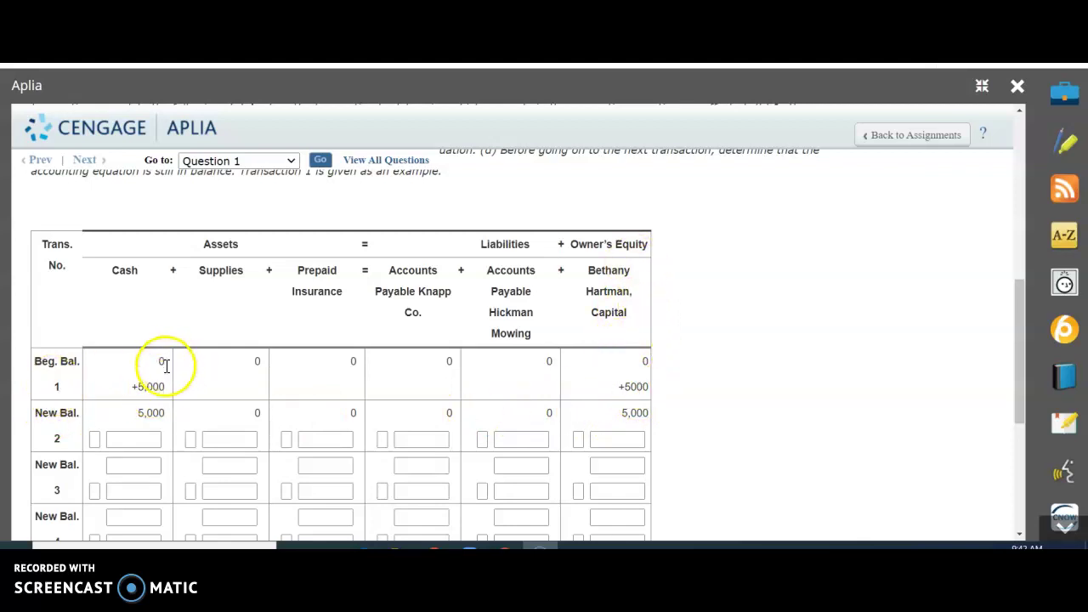
pyautogui.click(146, 421)
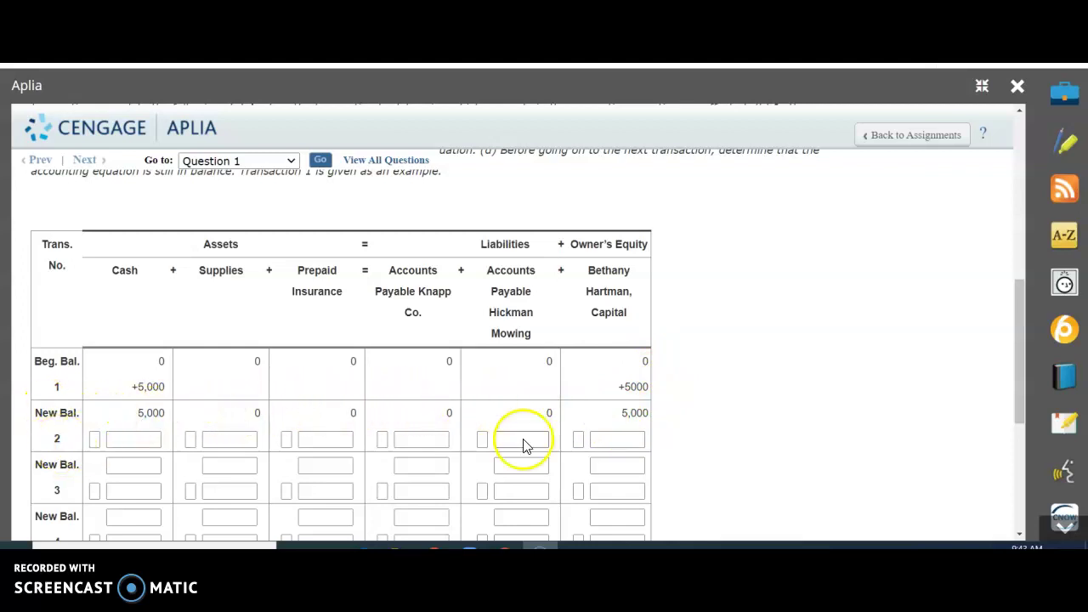
# Step: Read transactions 1–8 in Question Assets, then scroll back down to the empty row 2
pyautogui.scroll(5, 859, 433)
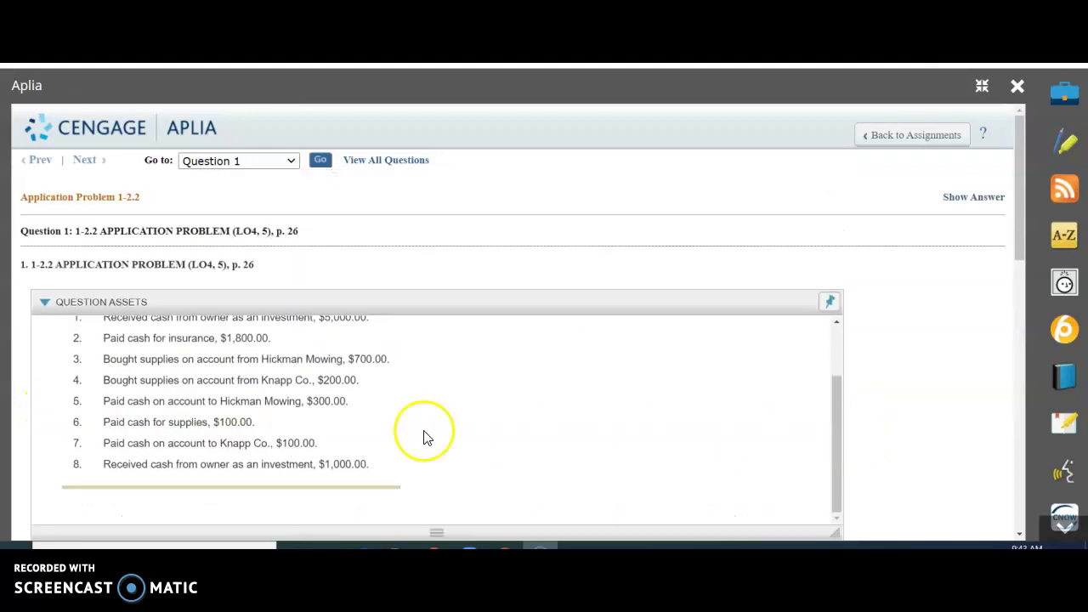
pyautogui.scroll(2, 425, 437)
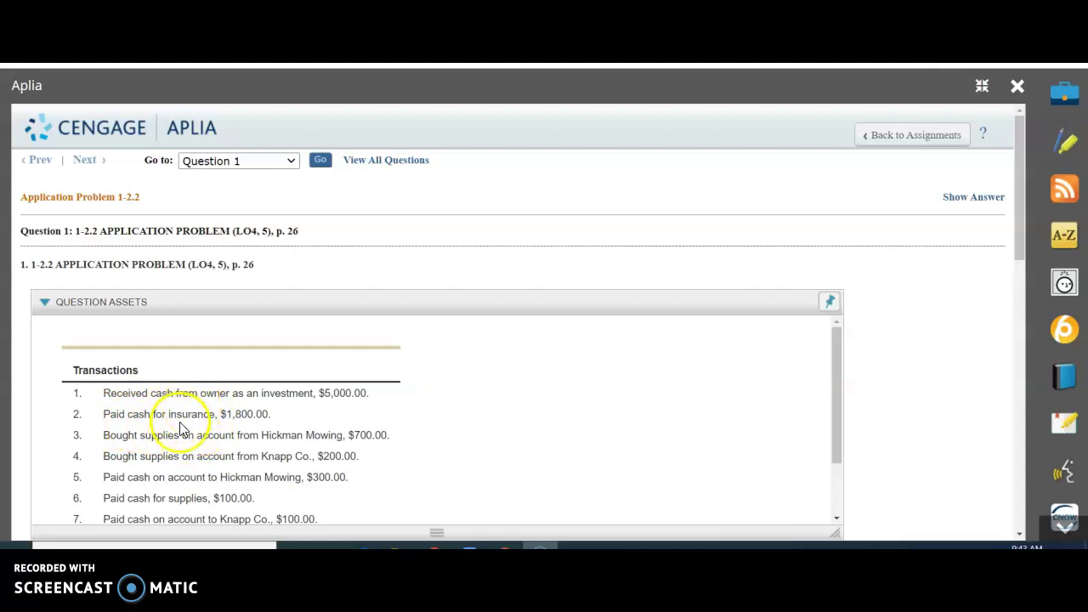
pyautogui.scroll(-2, 444, 414)
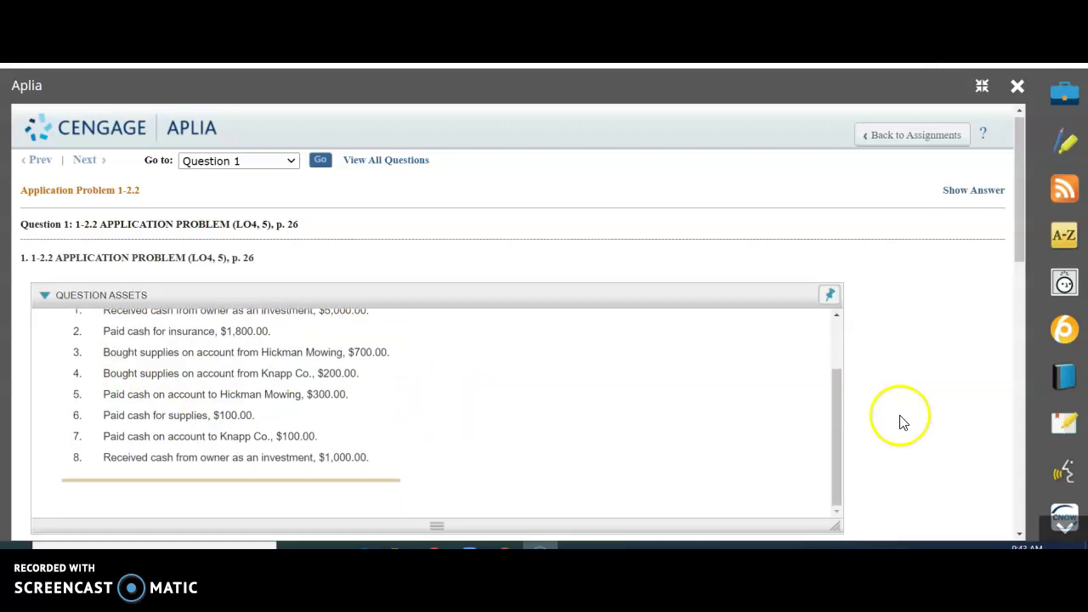
pyautogui.scroll(-7, 898, 420)
pyautogui.scroll(3, 820, 398)
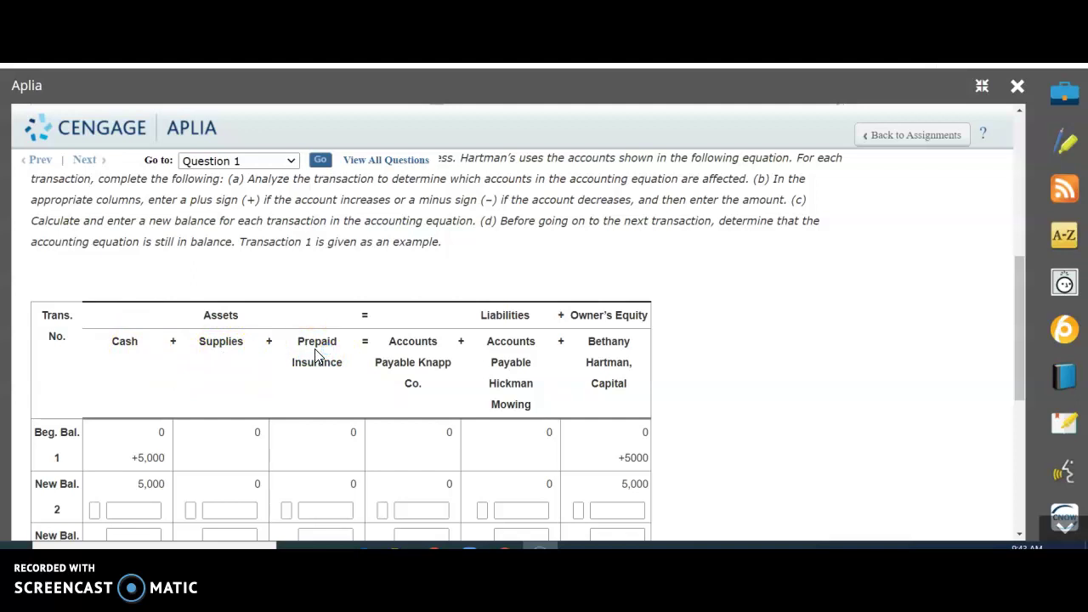
pyautogui.scroll(-1, 306, 378)
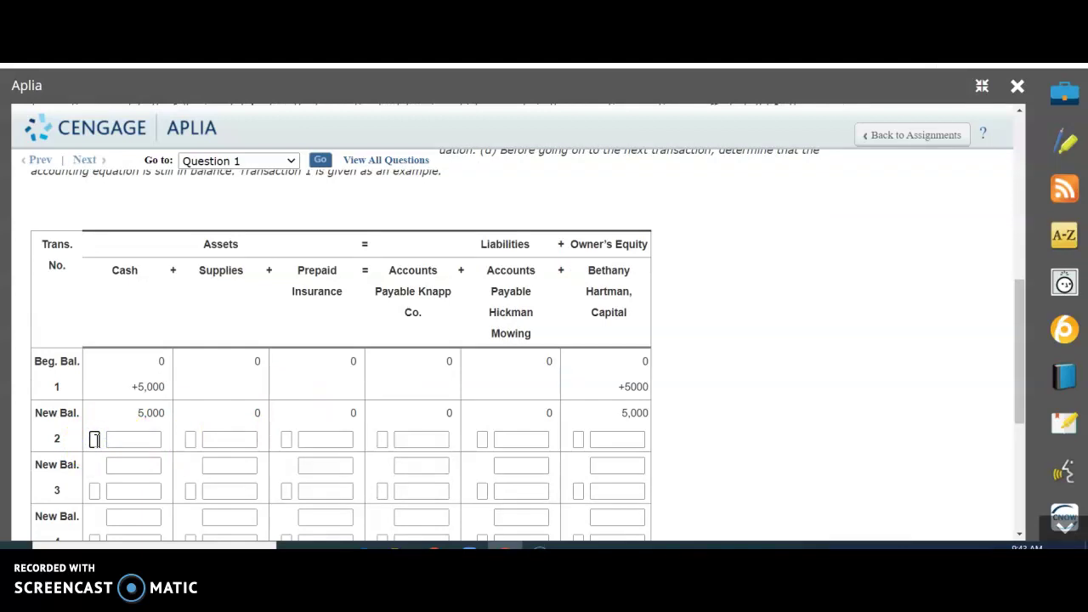
# Step: Record transaction 2 as a Cash decrease and a Prepaid Insurance increase of 1,800
pyautogui.write('-')
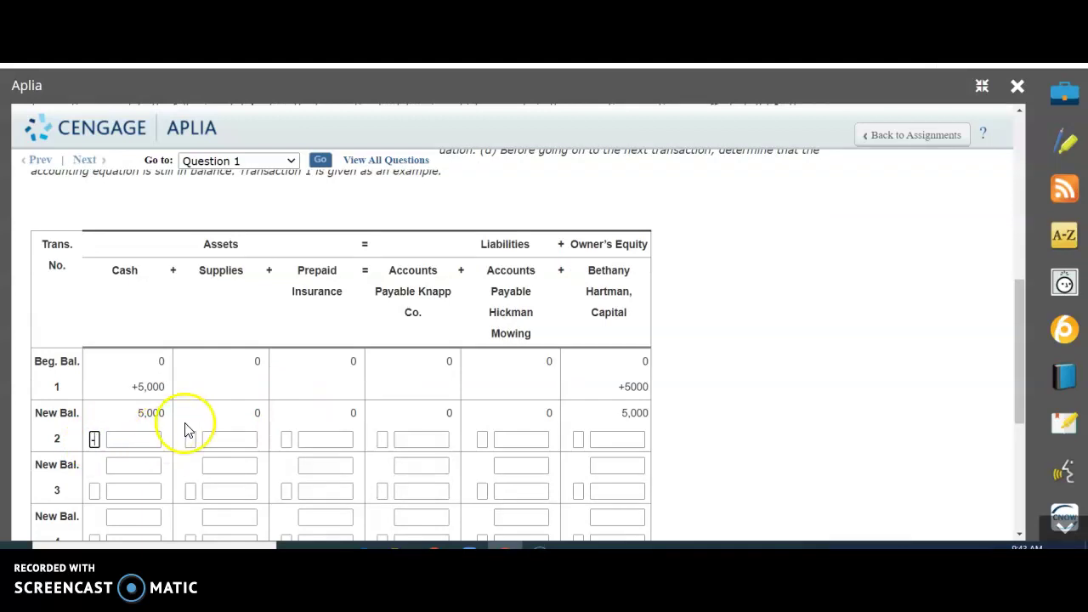
pyautogui.click(125, 441)
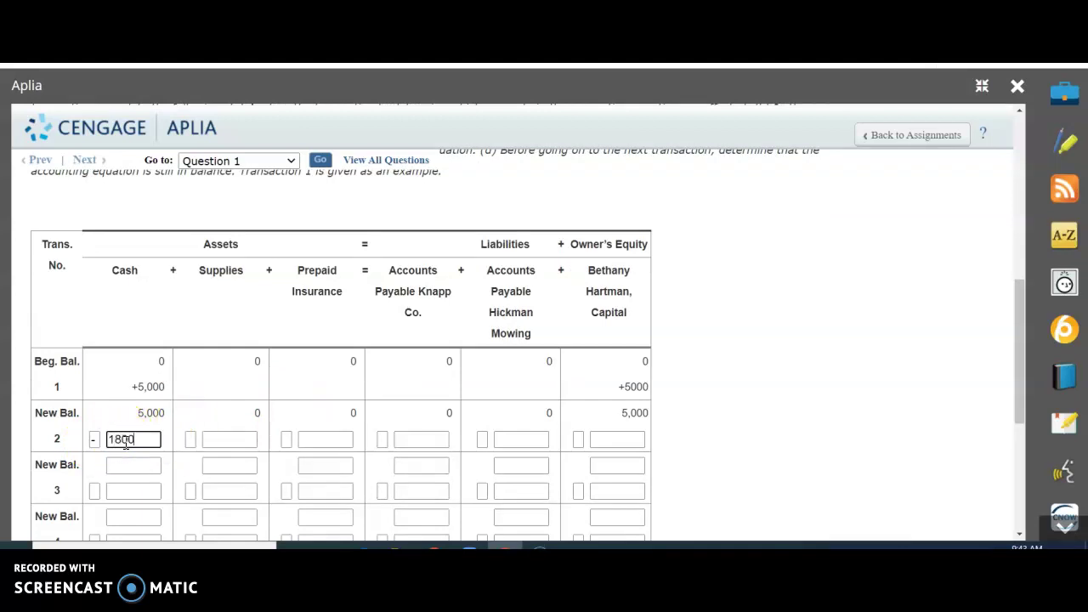
pyautogui.click(286, 440)
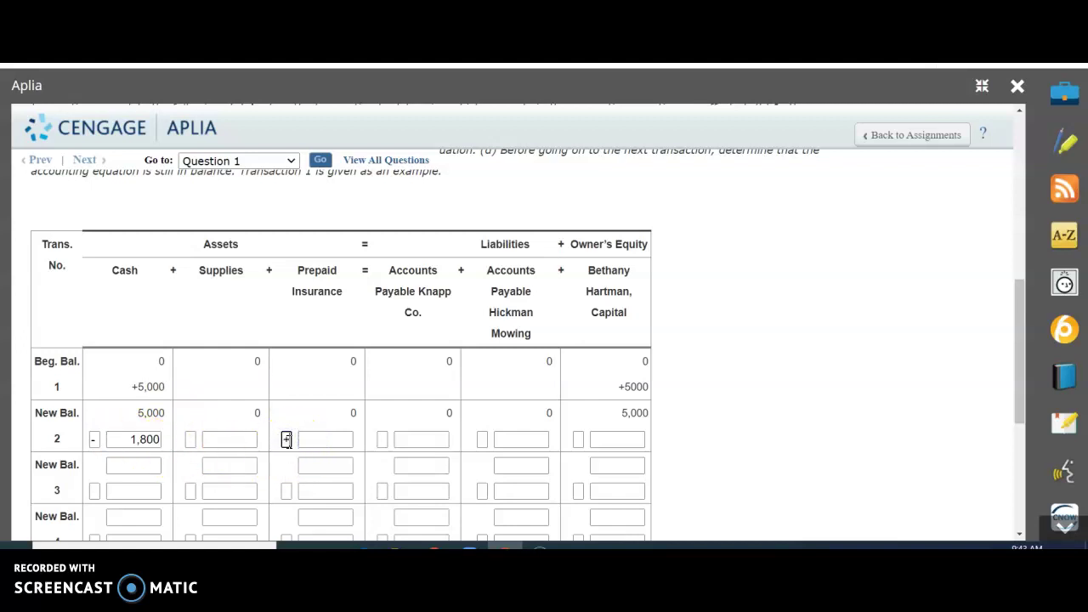
pyautogui.click(319, 440)
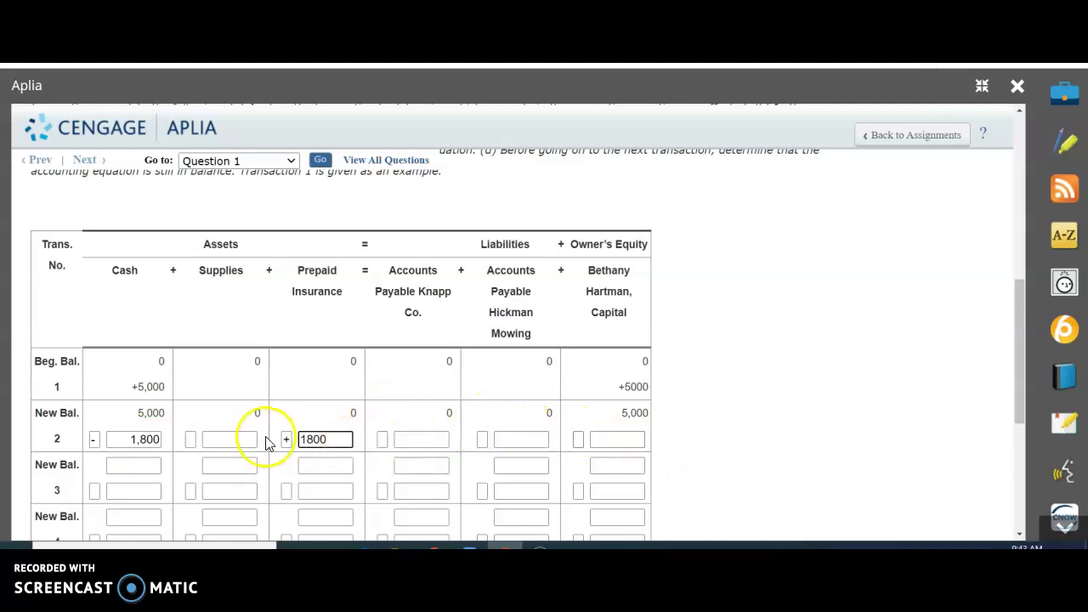
pyautogui.click(794, 475)
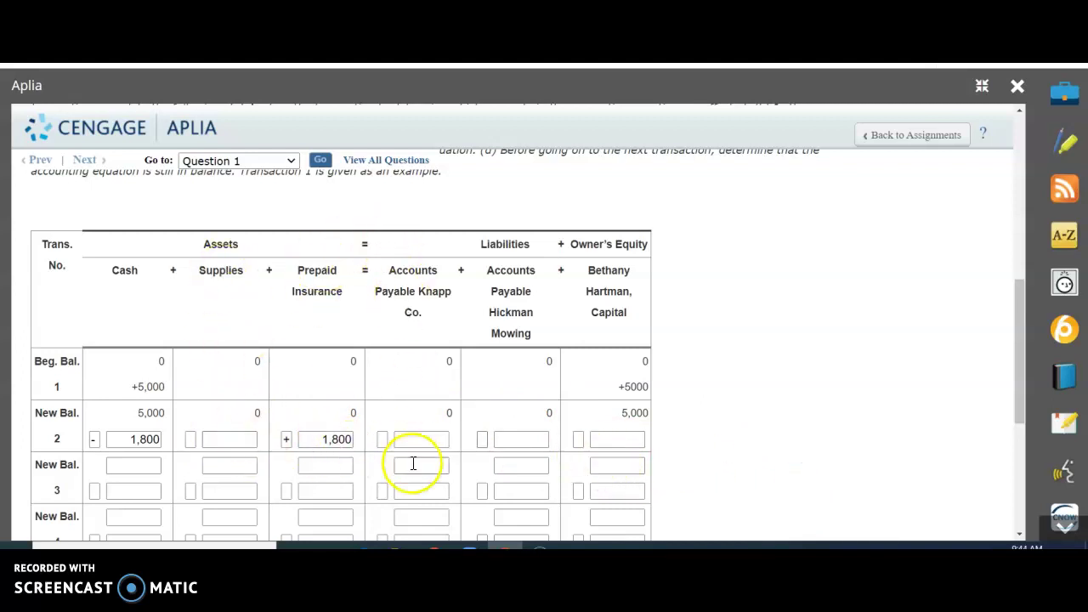
pyautogui.click(95, 439)
pyautogui.write('-')
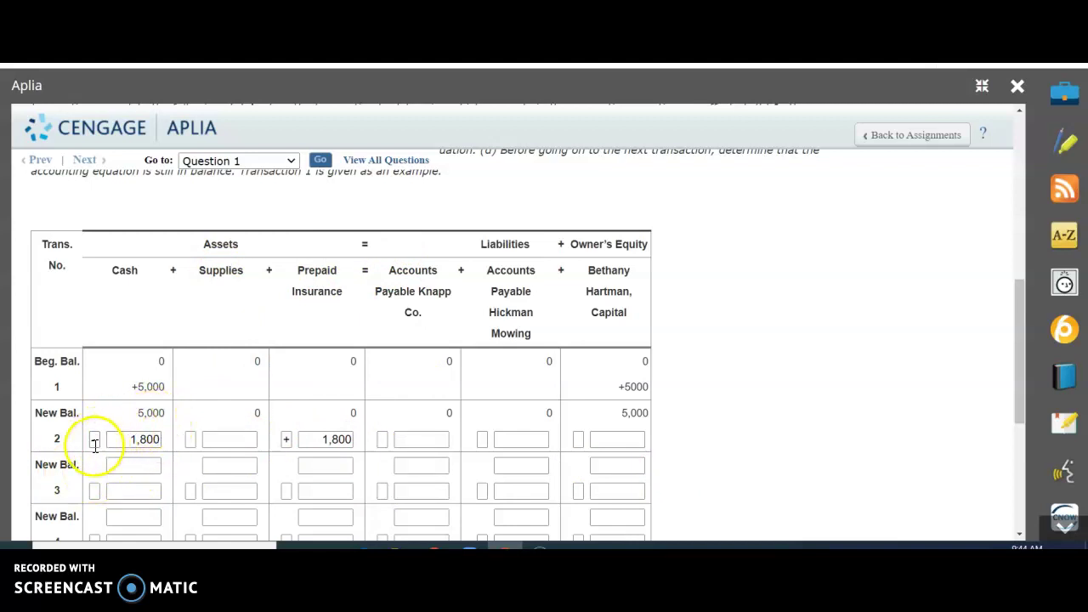
# Step: Fill the new balances: Cash 3,200, Supplies 0, Prepaid Insurance 1,800, both payables 0, Capital 5,000
pyautogui.click(123, 467)
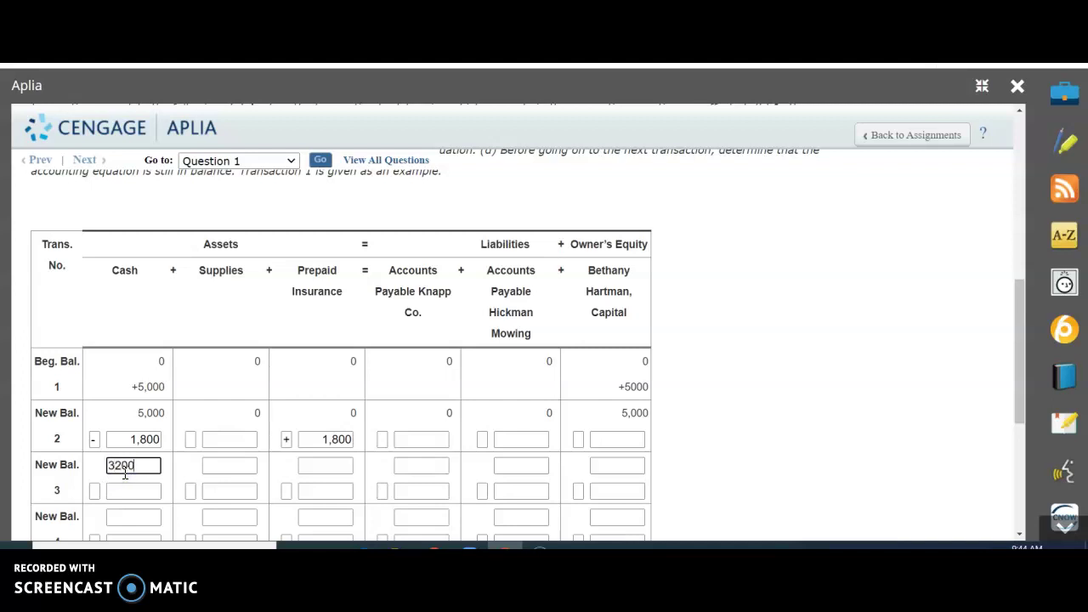
pyautogui.click(218, 466)
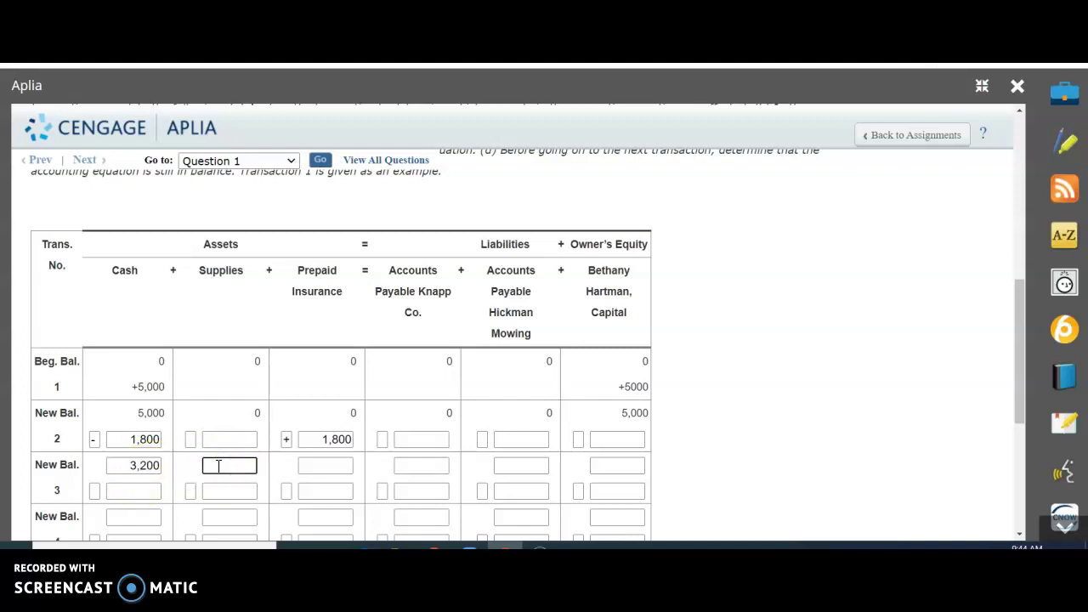
pyautogui.click(340, 466)
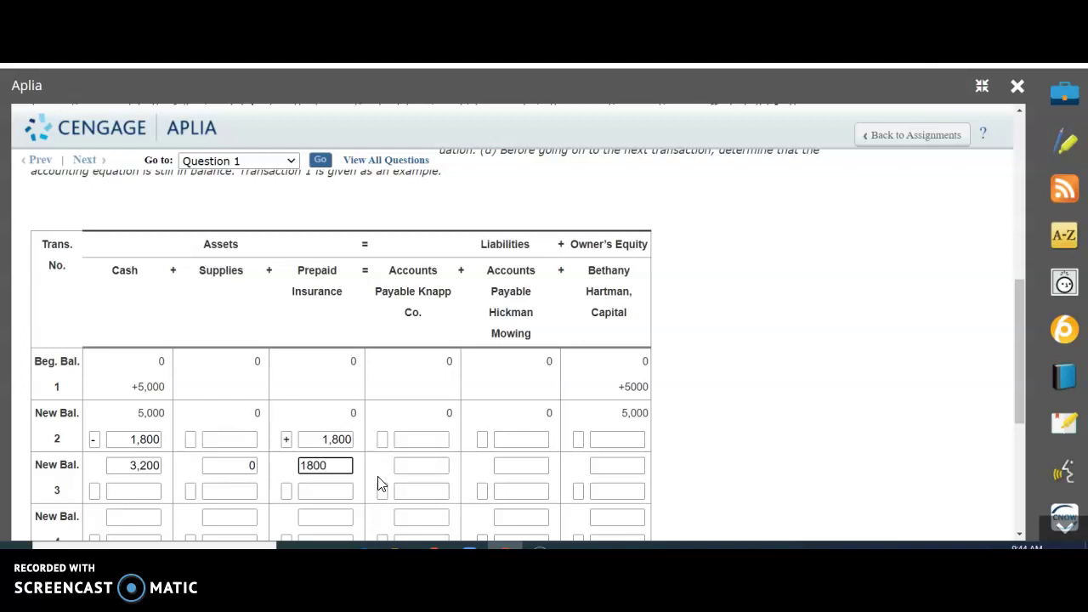
pyautogui.click(397, 466)
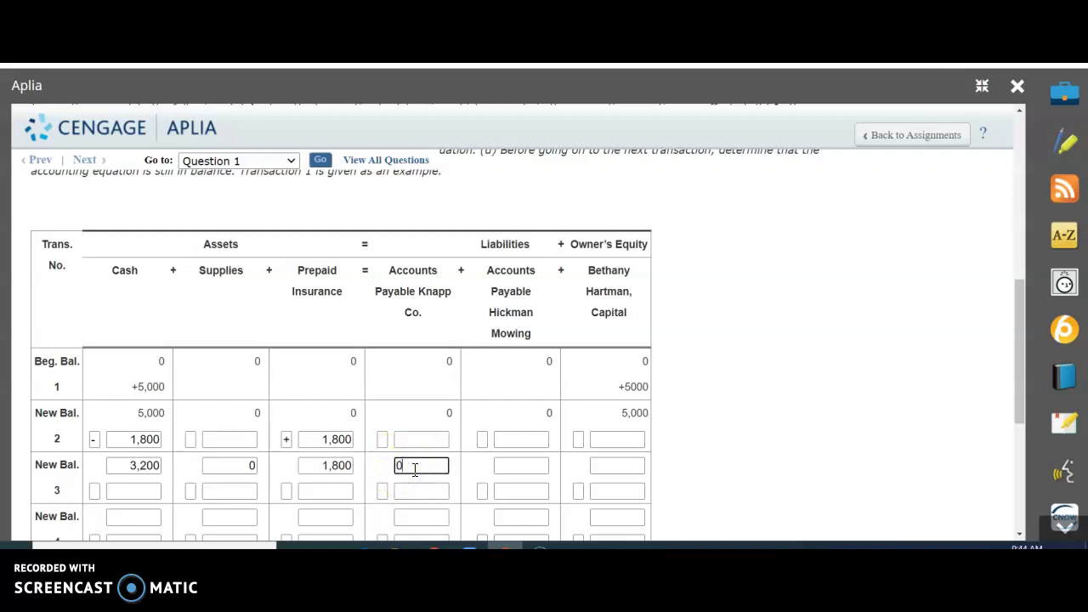
pyautogui.click(513, 465)
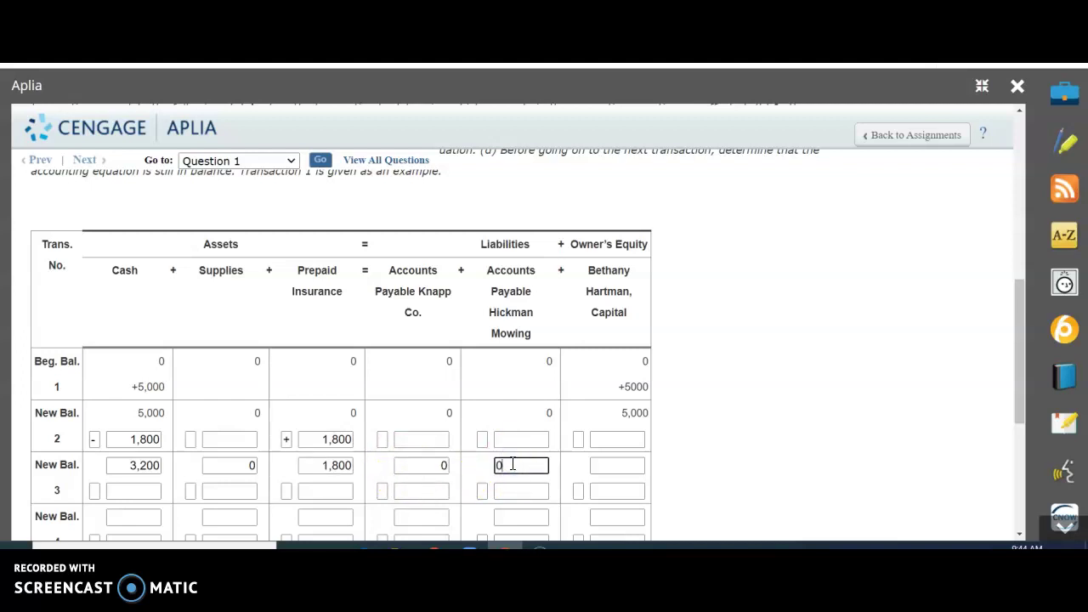
pyautogui.write('0')
pyautogui.click(614, 460)
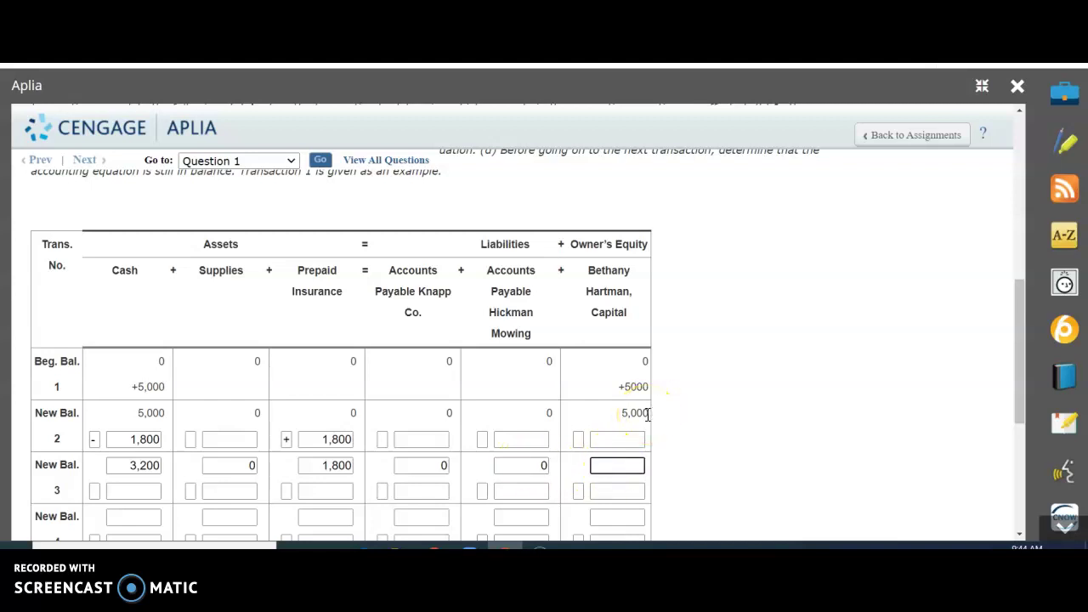
pyautogui.click(630, 470)
pyautogui.click(681, 470)
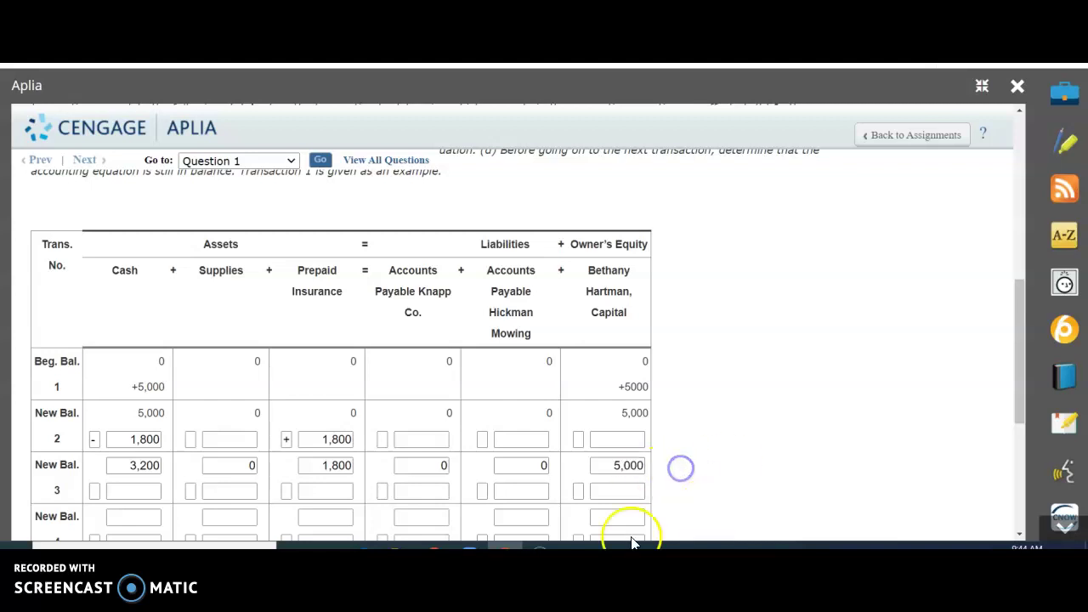
pyautogui.click(142, 469)
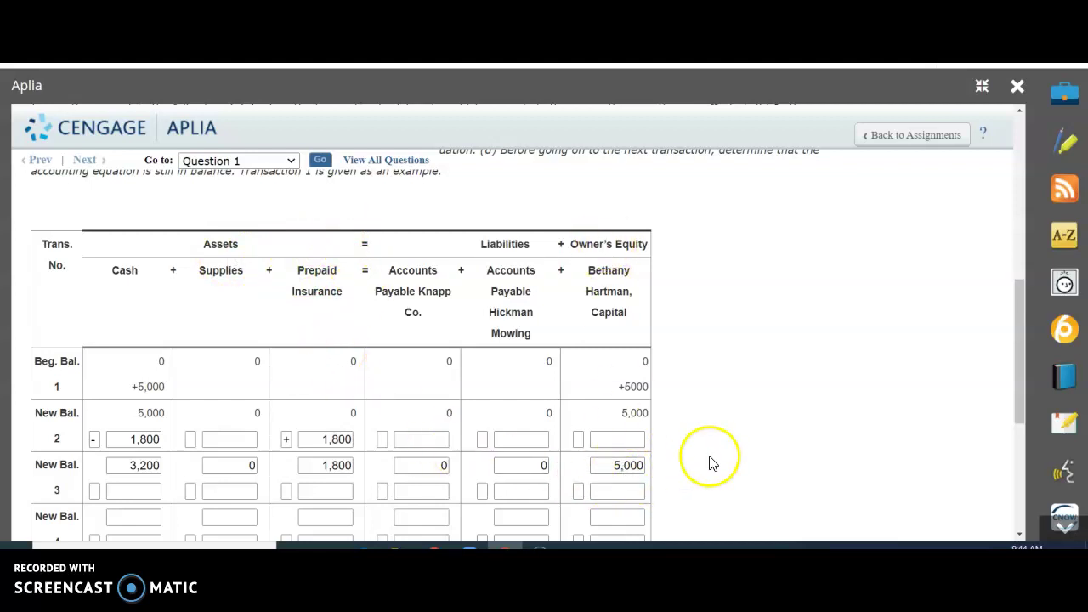
pyautogui.scroll(10, 712, 463)
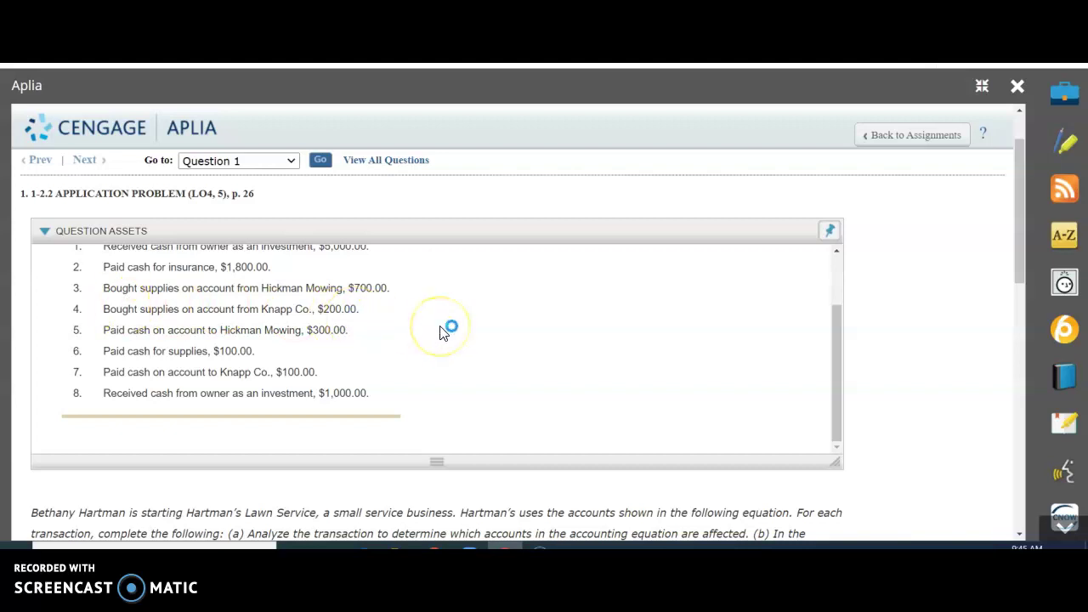
pyautogui.scroll(-6, 927, 366)
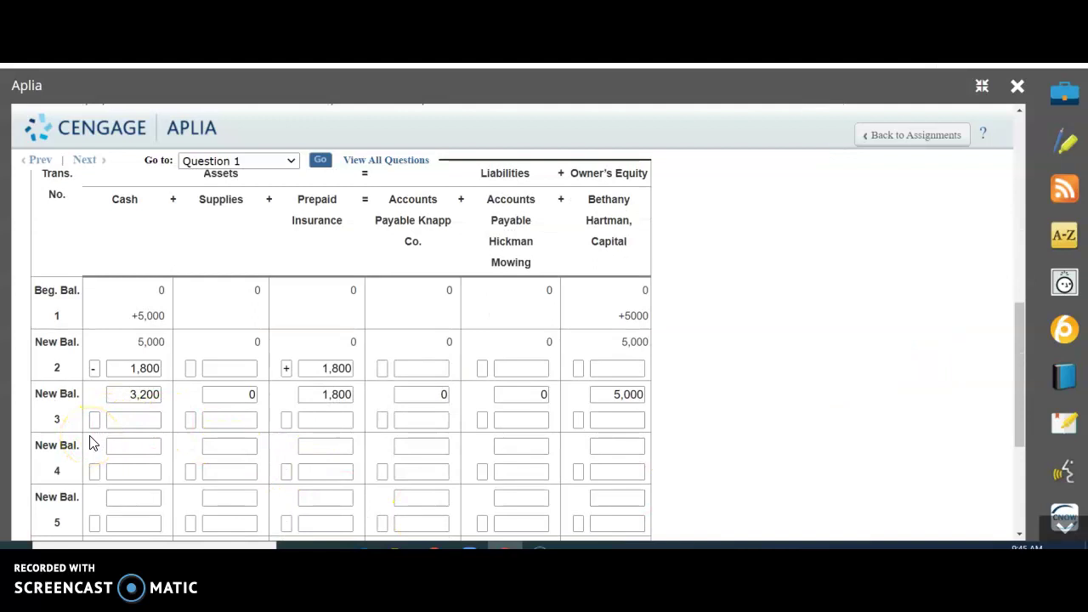
# Step: Enter +700 under Supplies and +700 under Accounts Payable Hickman Mowing in row 3
pyautogui.click(190, 419)
pyautogui.click(212, 419)
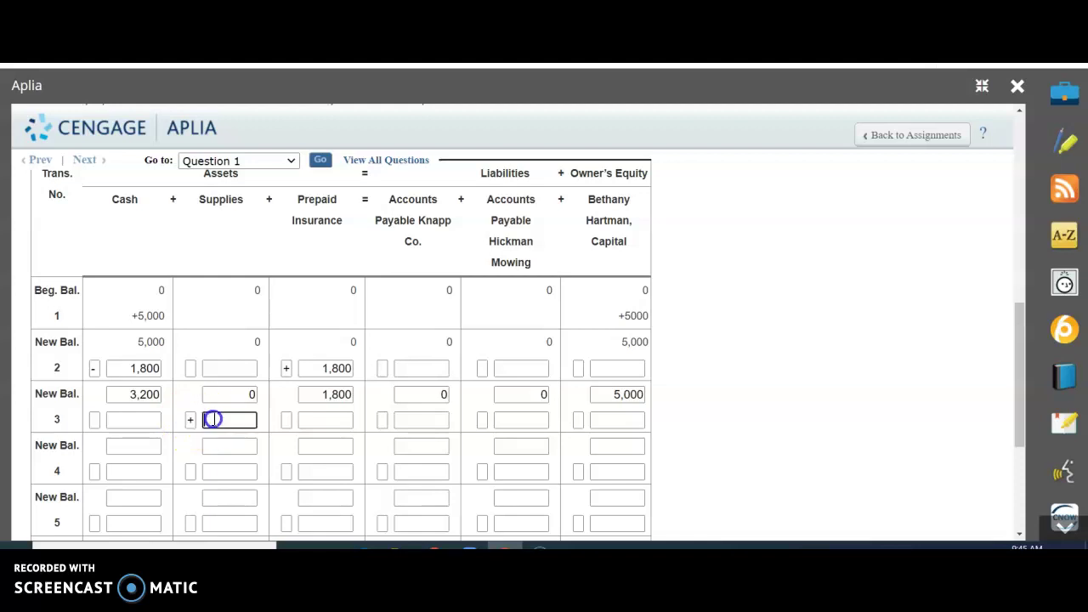
pyautogui.write('700')
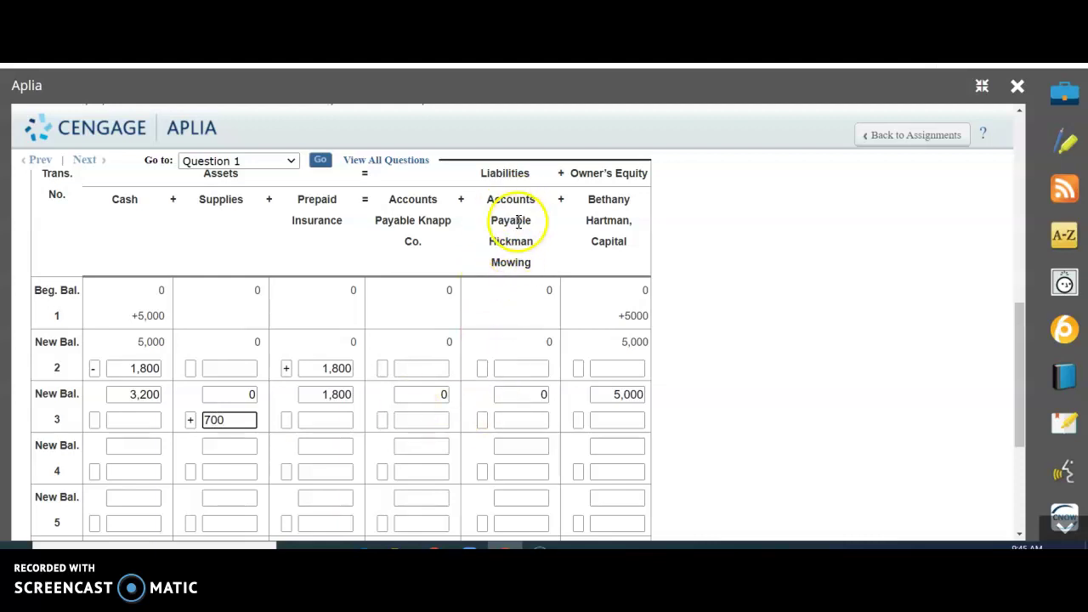
pyautogui.click(482, 420)
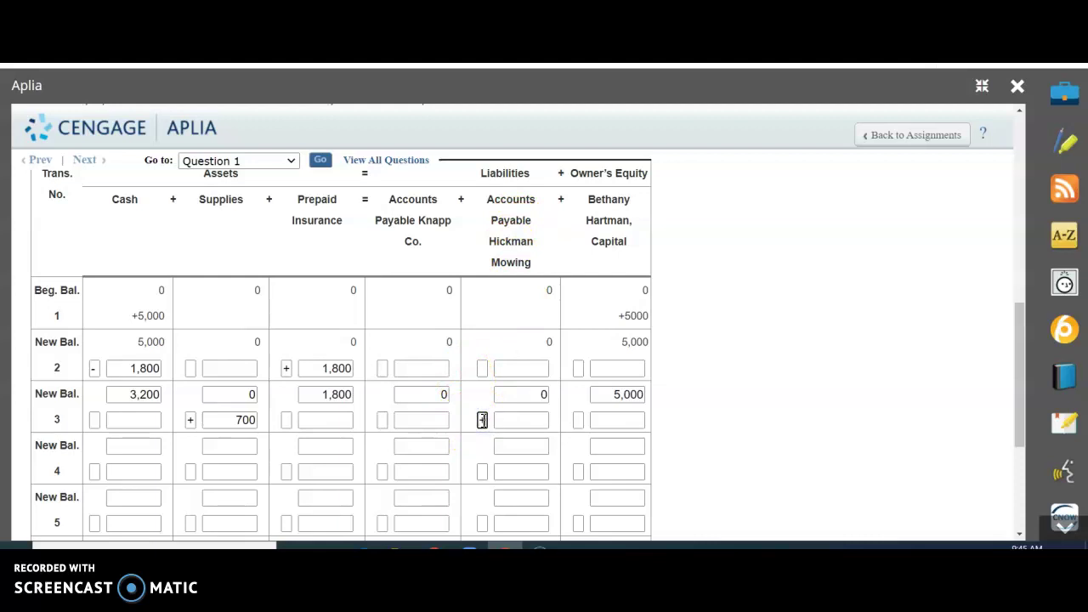
pyautogui.write('+')
pyautogui.click(528, 420)
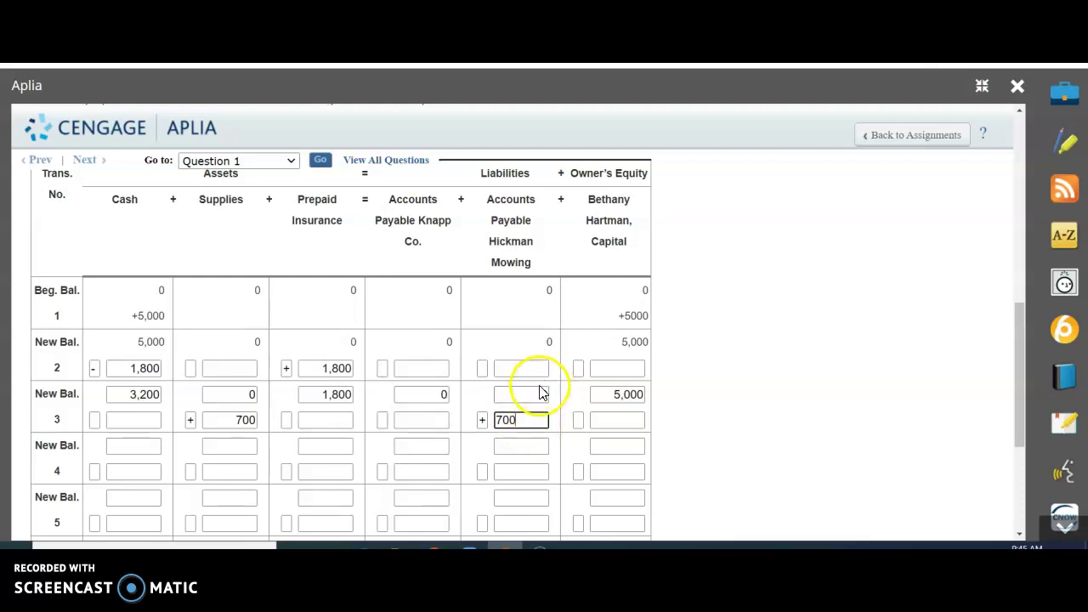
pyautogui.click(553, 425)
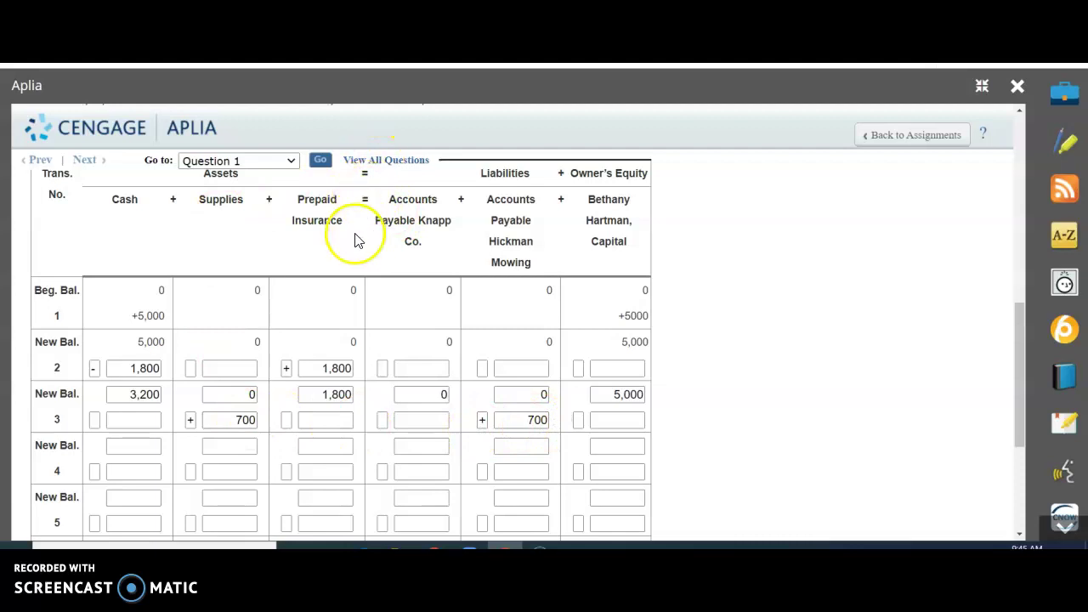
pyautogui.scroll(1, 357, 241)
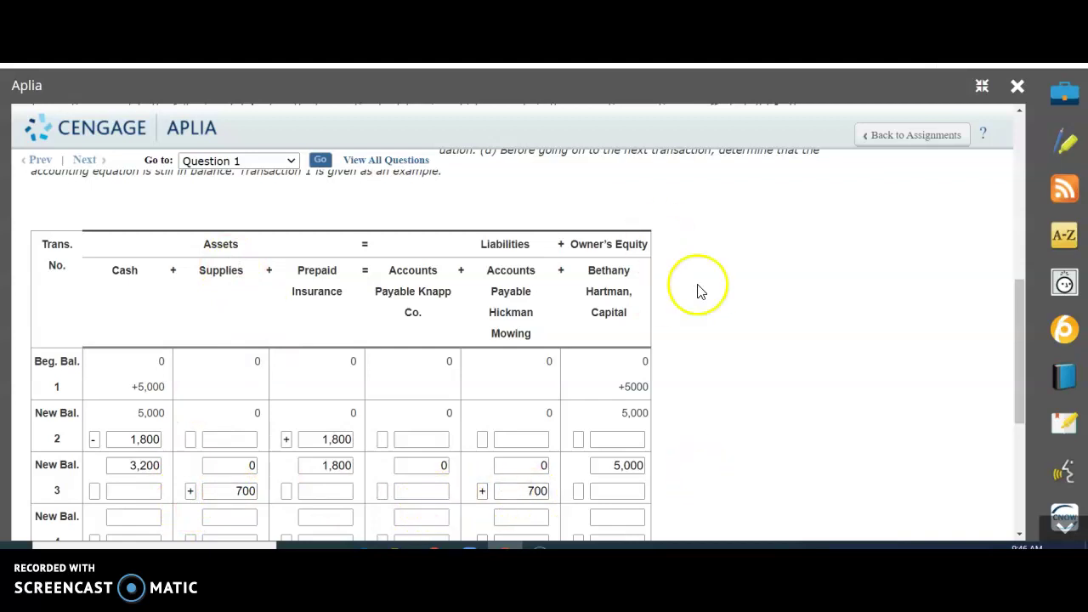
# Step: Fill transaction 3's new balances: 3,200, 700, 1,800, 0, 700 and Capital 5,000
pyautogui.scroll(-2, 706, 481)
pyautogui.click(131, 377)
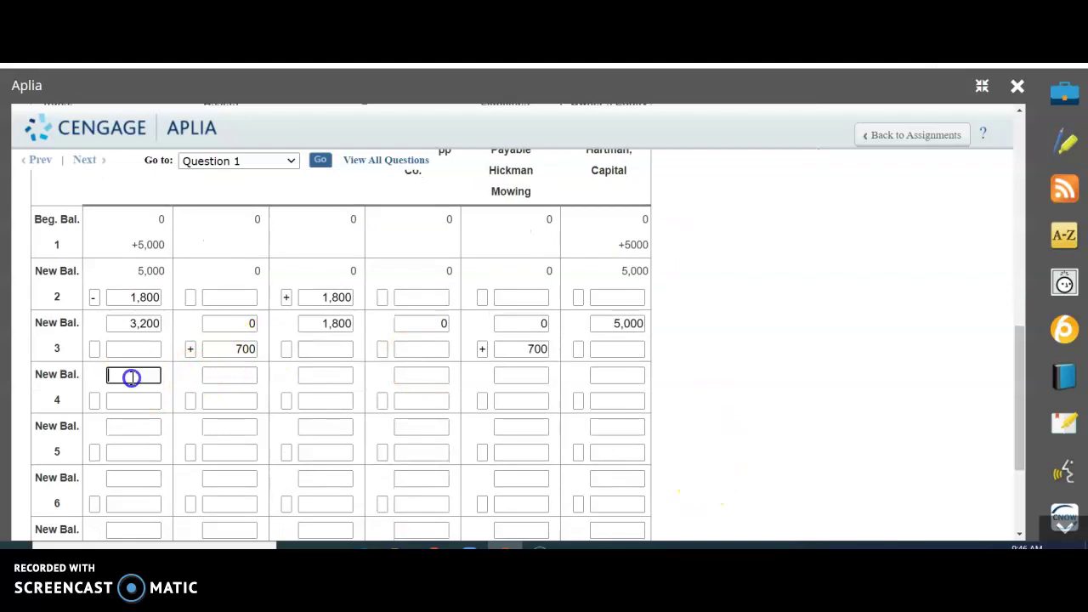
pyautogui.write('3')
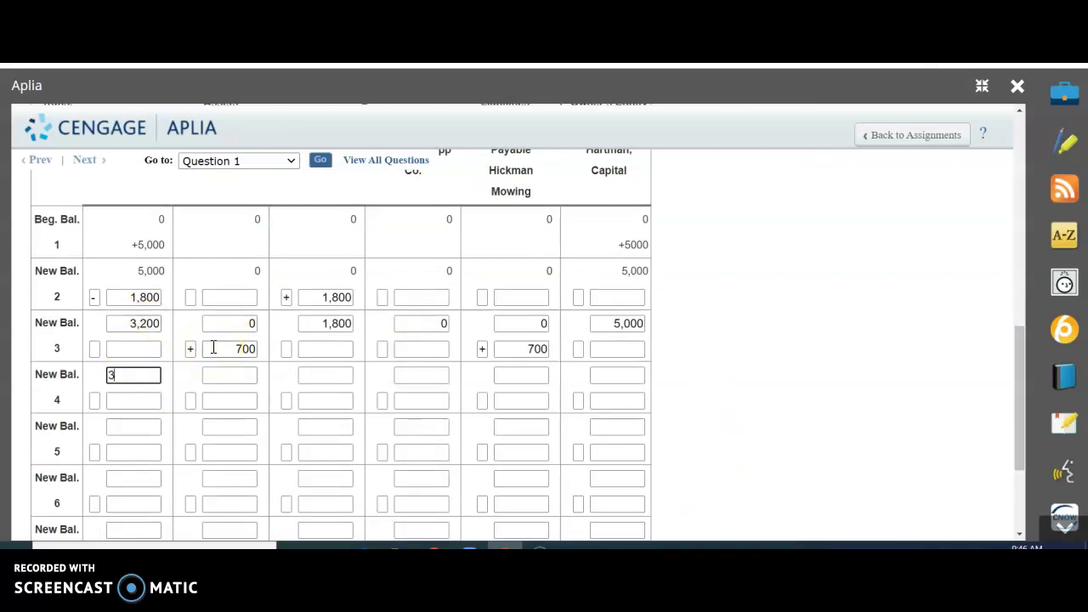
pyautogui.write(',200')
pyautogui.click(230, 375)
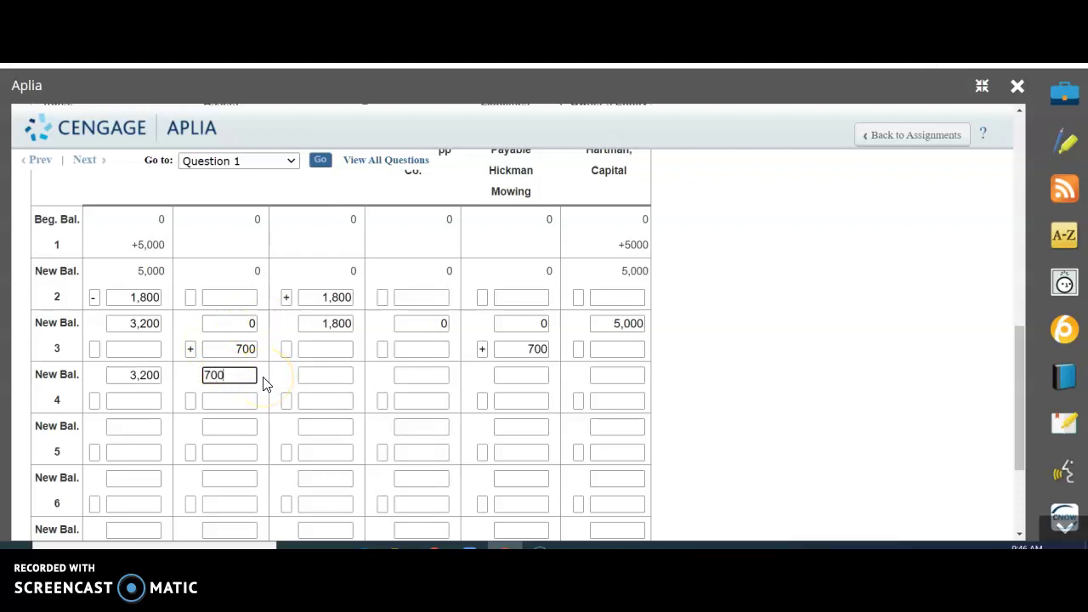
pyautogui.click(321, 376)
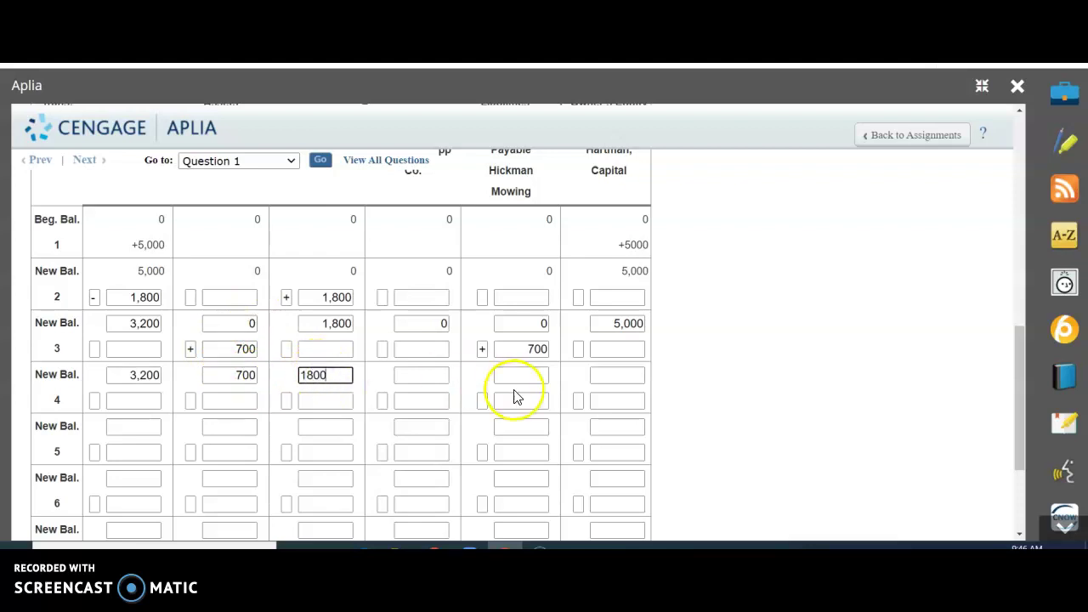
pyautogui.click(420, 376)
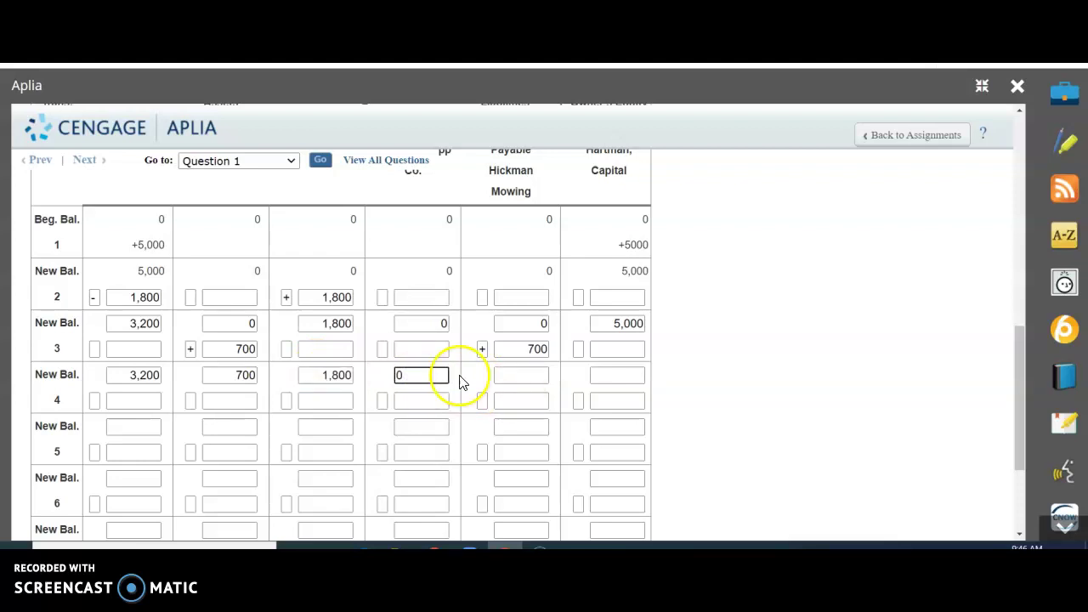
pyautogui.click(508, 376)
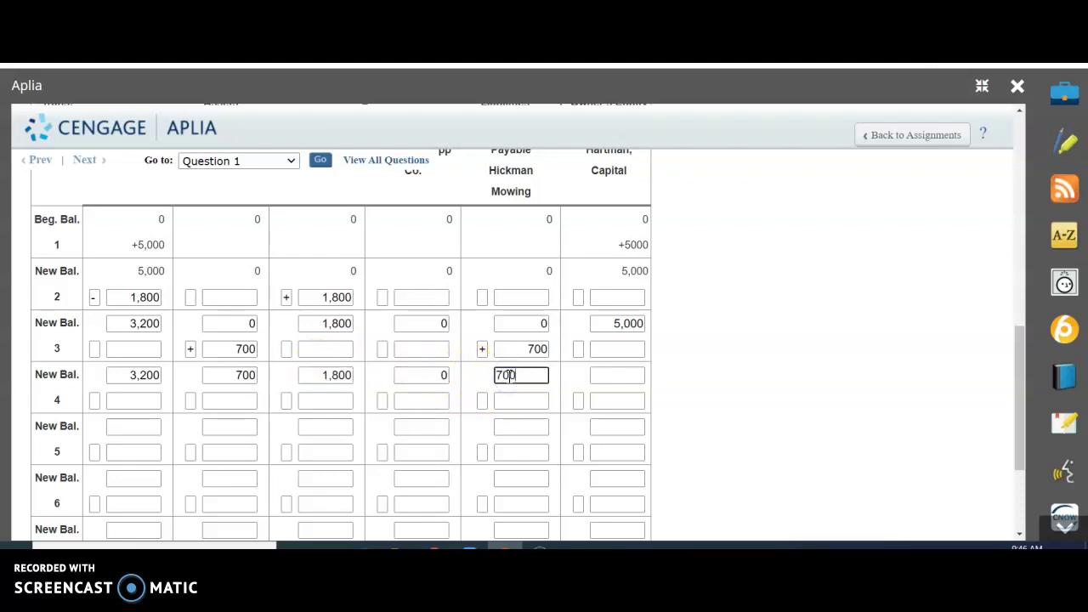
pyautogui.click(610, 375)
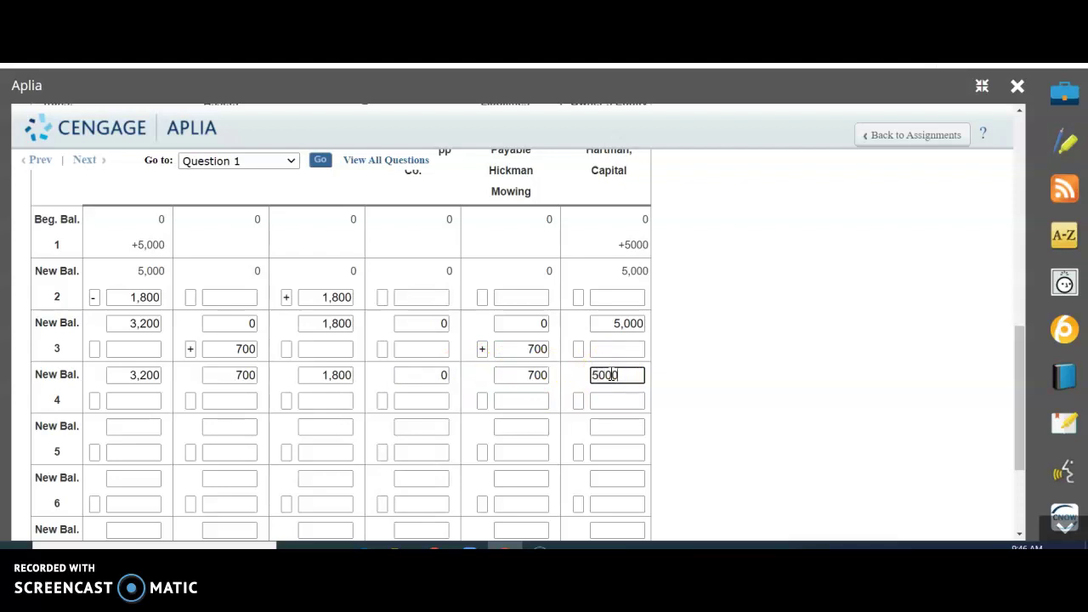
pyautogui.write('5000')
pyautogui.click(685, 395)
pyautogui.scroll(1, 240, 346)
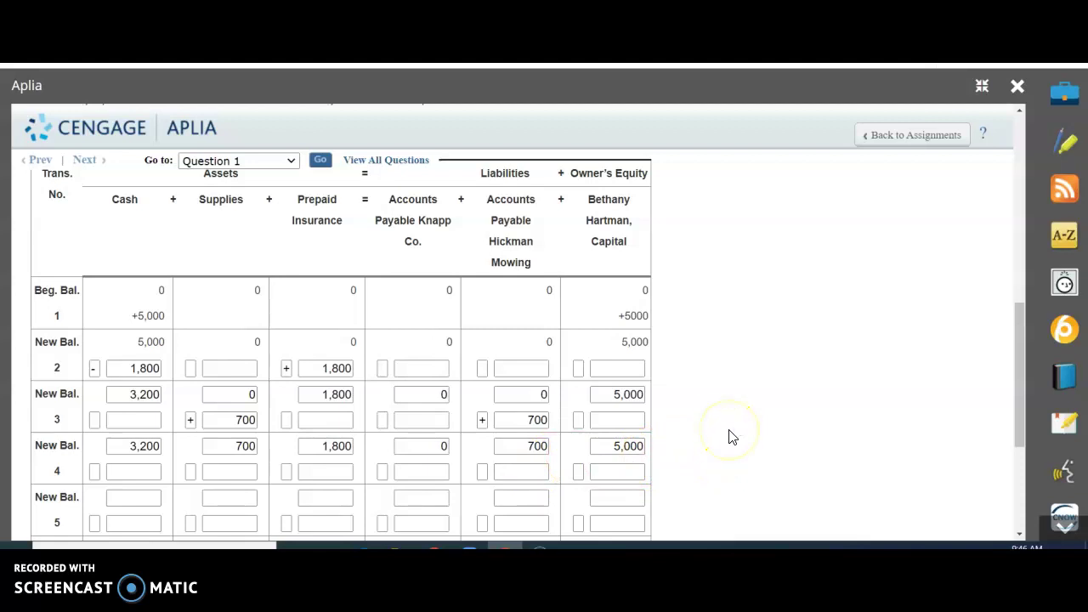
# Step: Check the Question Assets transactions list, then scroll back down to the equation table rows
pyautogui.scroll(5, 224, 417)
pyautogui.scroll(-1, 396, 315)
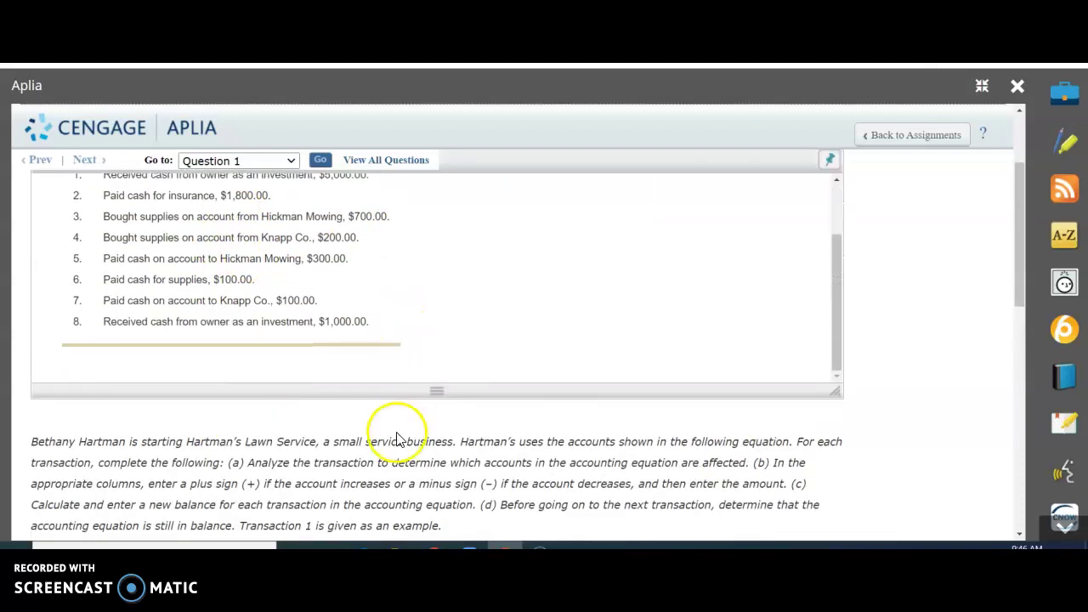
pyautogui.scroll(3, 767, 328)
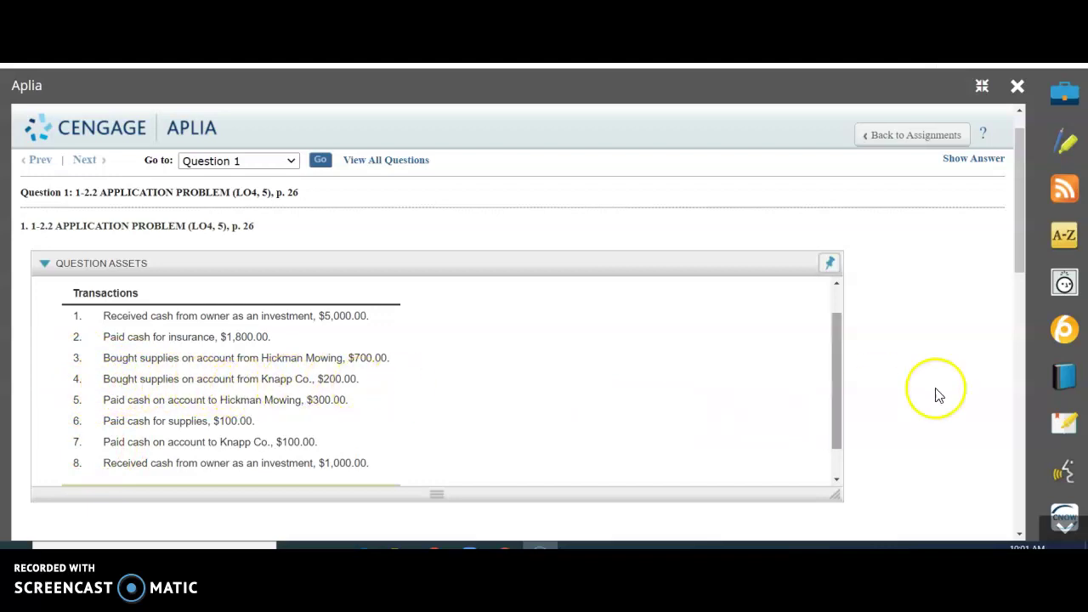
pyautogui.scroll(-3, 936, 401)
pyautogui.scroll(-4, 937, 402)
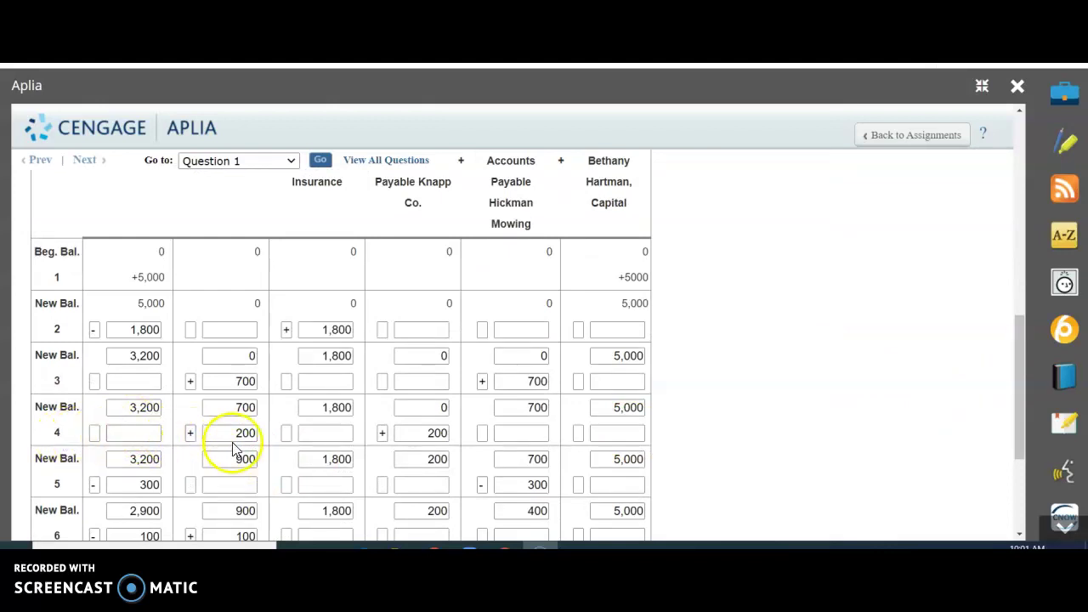
pyautogui.scroll(2, 238, 383)
pyautogui.scroll(-4, 247, 438)
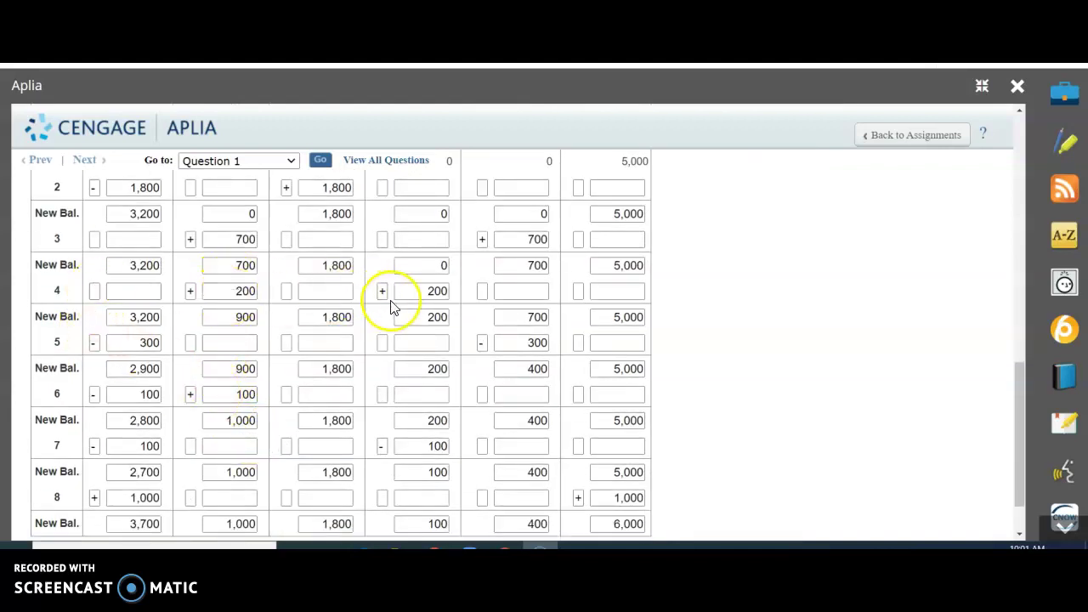
pyautogui.scroll(3, 394, 307)
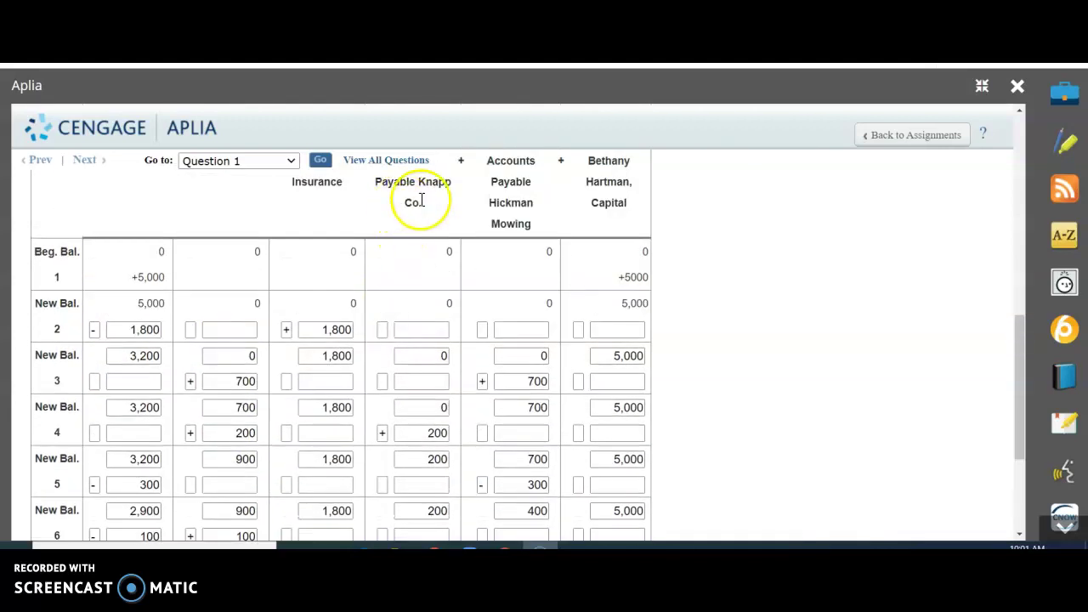
pyautogui.scroll(-2, 423, 449)
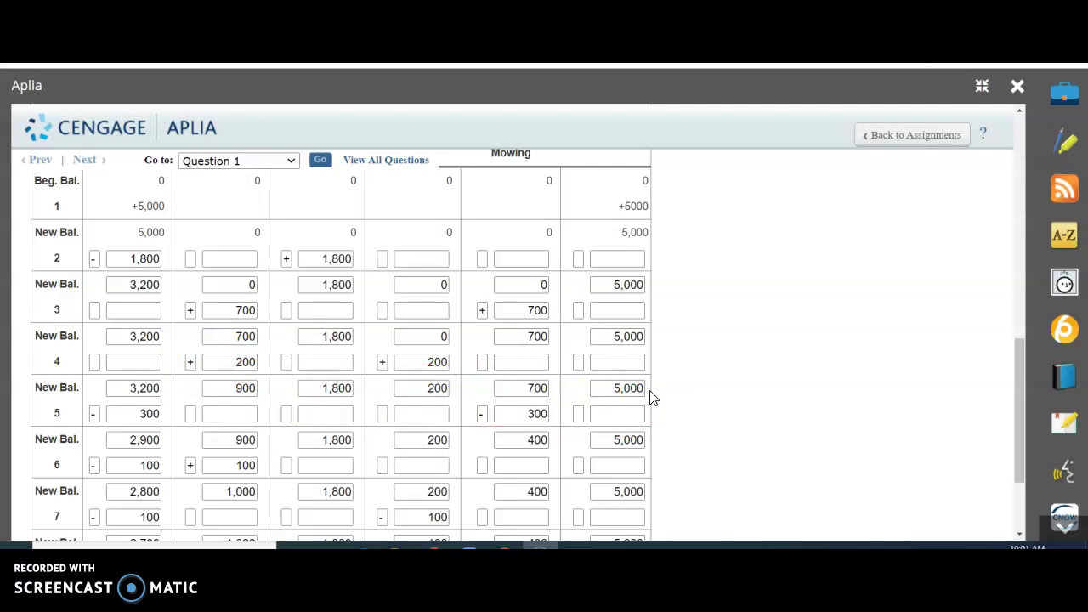
pyautogui.scroll(10, 710, 387)
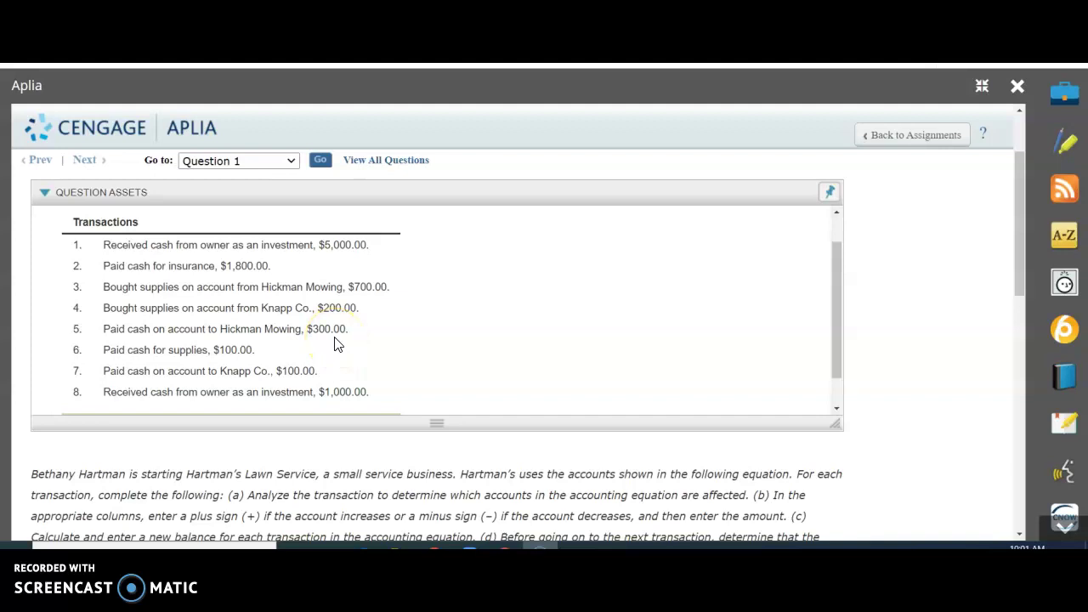
pyautogui.scroll(-1, 337, 344)
pyautogui.scroll(-7, 338, 344)
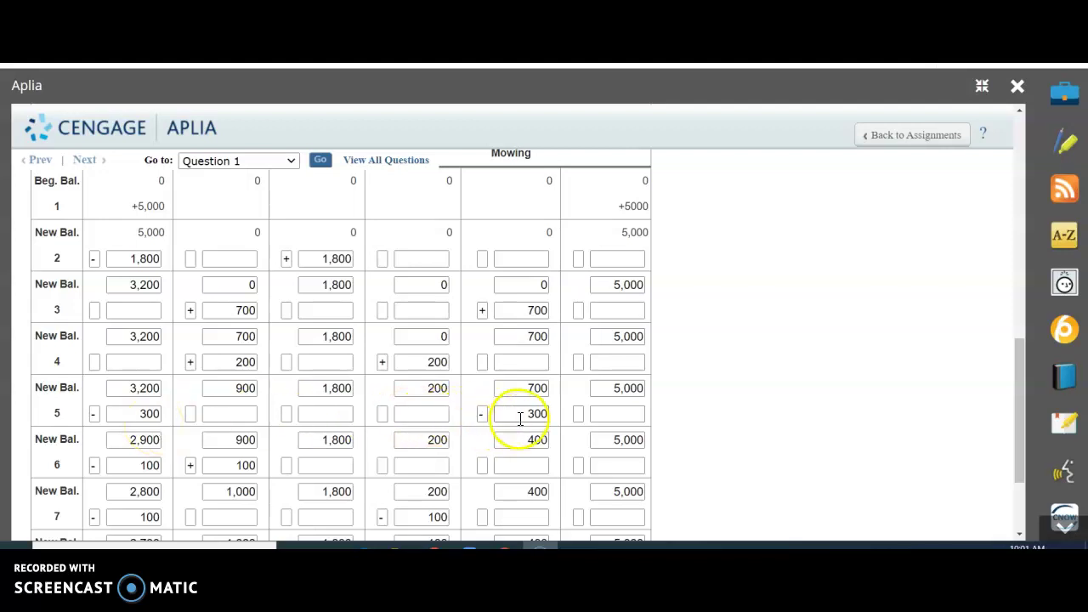
pyautogui.scroll(1, 525, 378)
pyautogui.scroll(2, 525, 379)
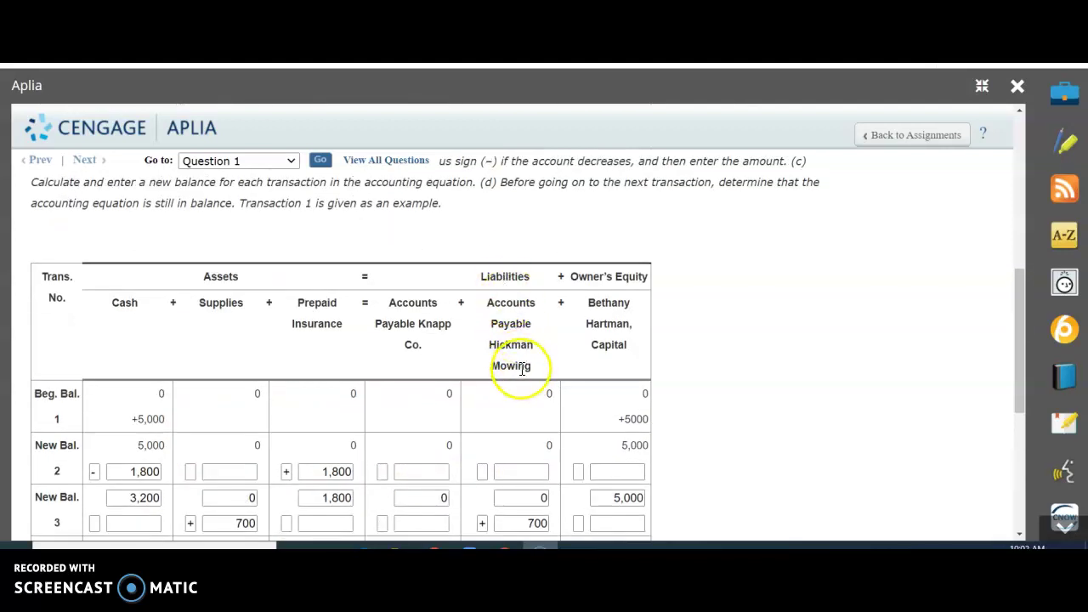
pyautogui.scroll(-2, 518, 364)
pyautogui.scroll(-1, 522, 368)
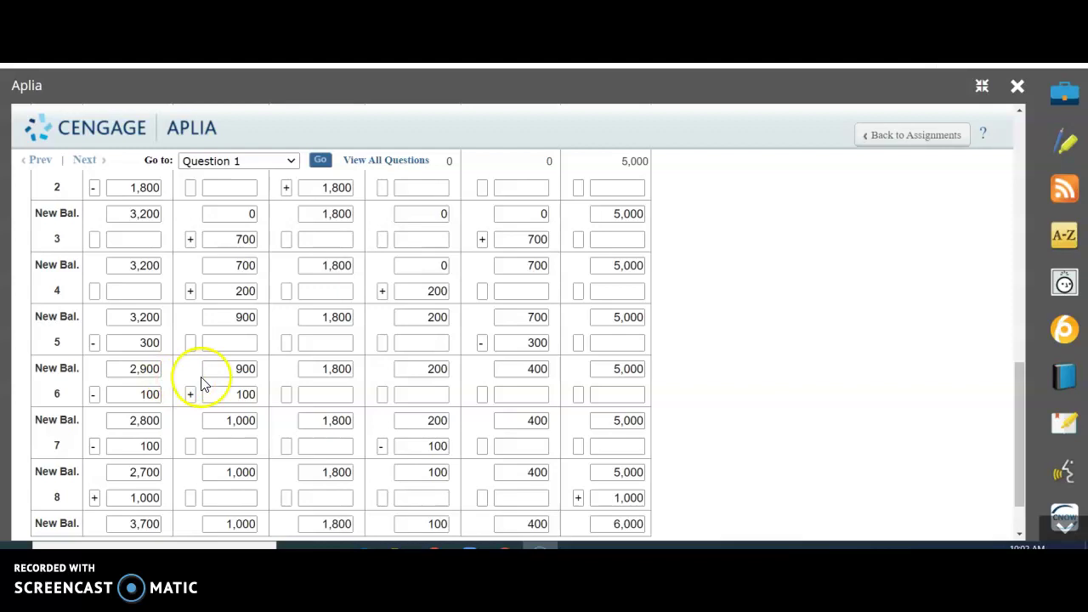
# Step: Enter a minus sign in transaction 6's Cash sign box for the 100 decrease
pyautogui.scroll(10, 232, 378)
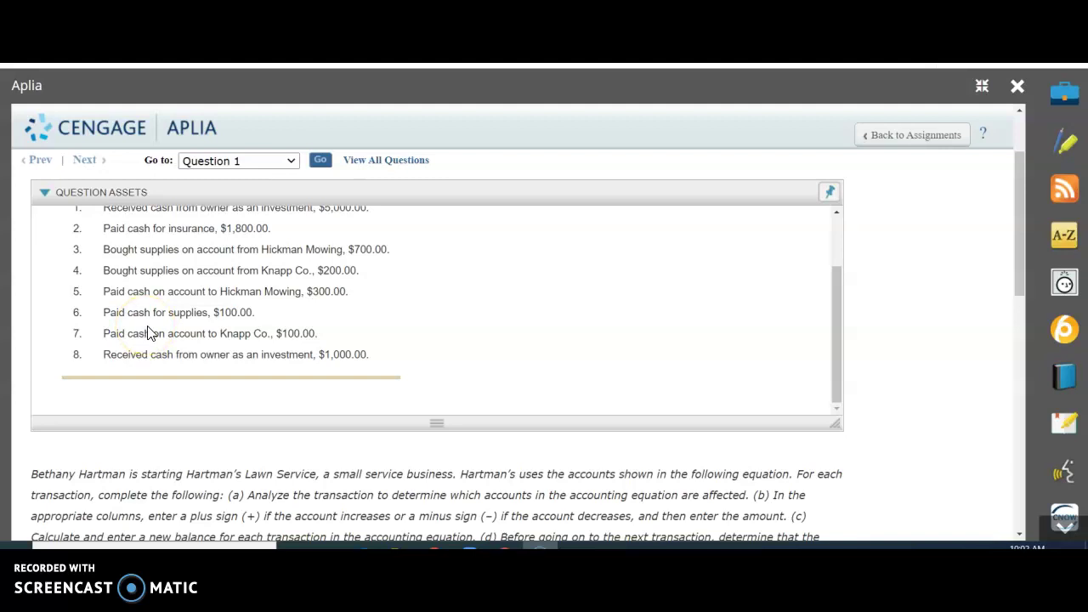
pyautogui.scroll(-10, 378, 333)
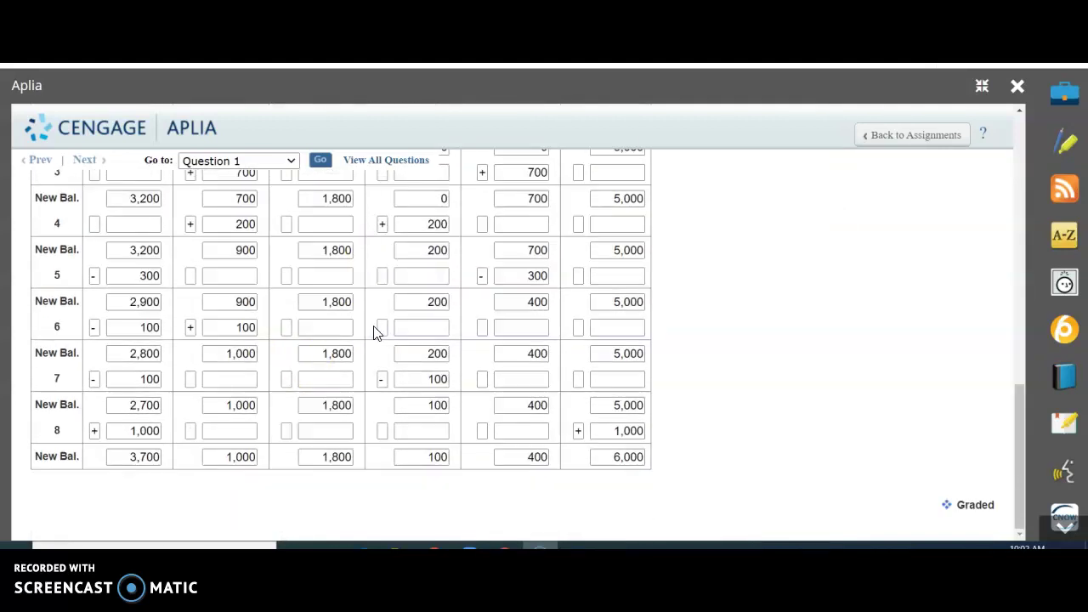
pyautogui.click(94, 325)
pyautogui.write('-')
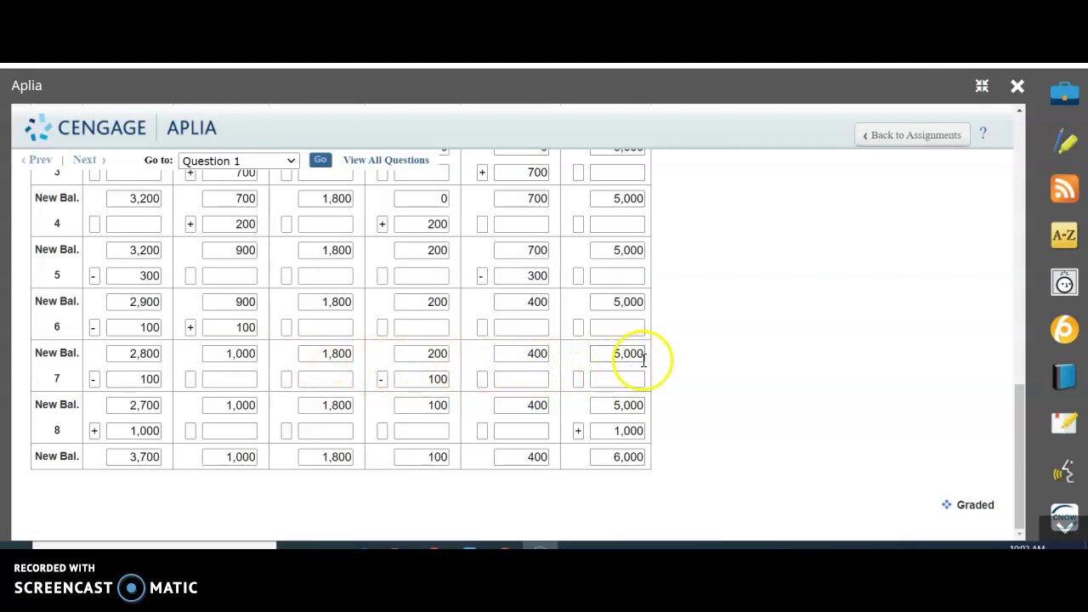
pyautogui.scroll(10, 711, 372)
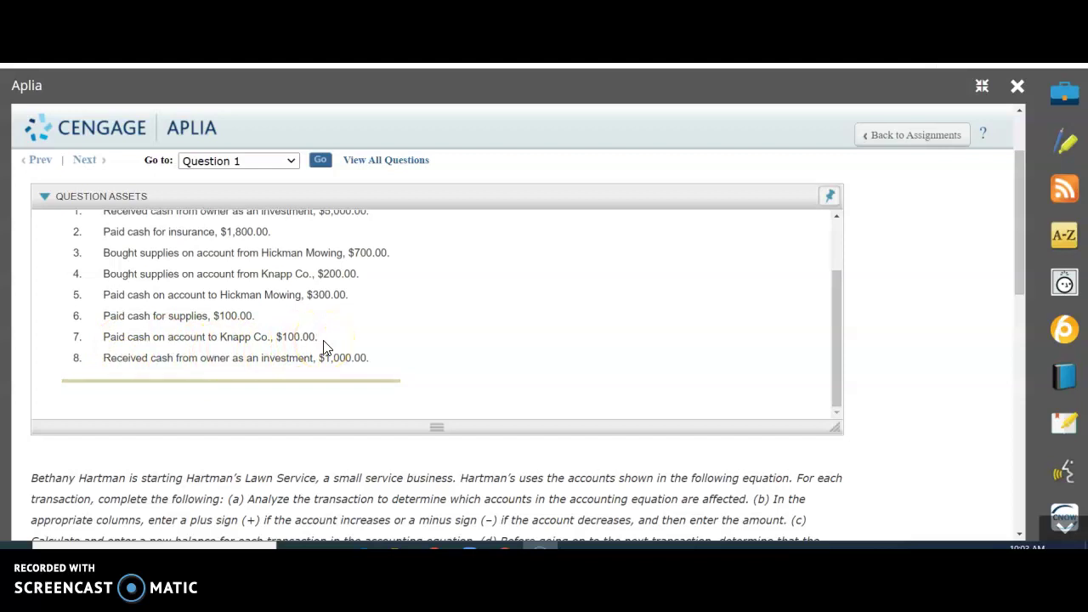
pyautogui.scroll(-10, 557, 361)
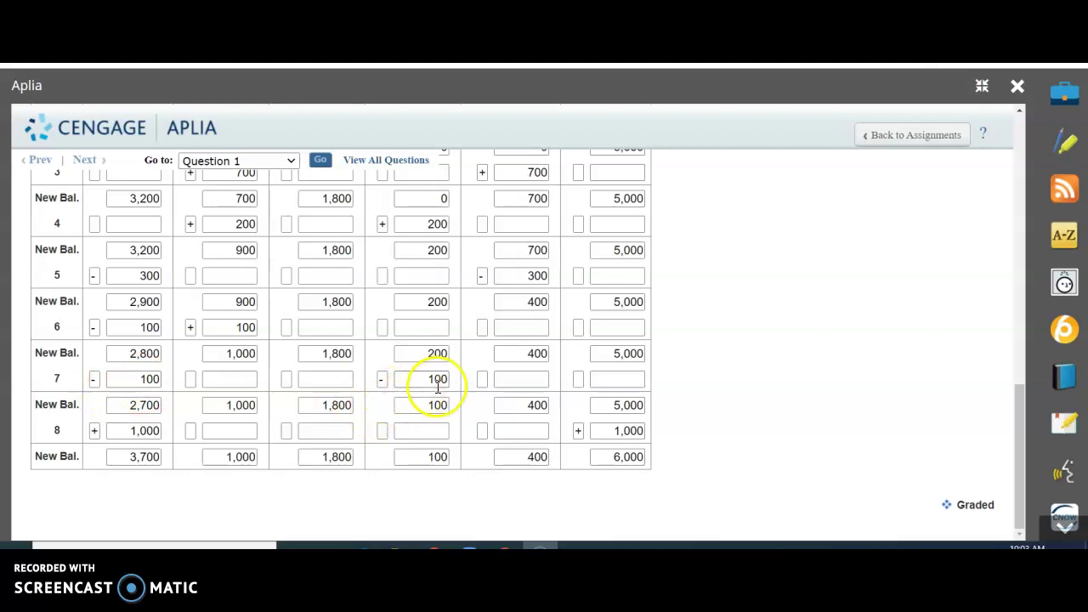
pyautogui.scroll(10, 434, 371)
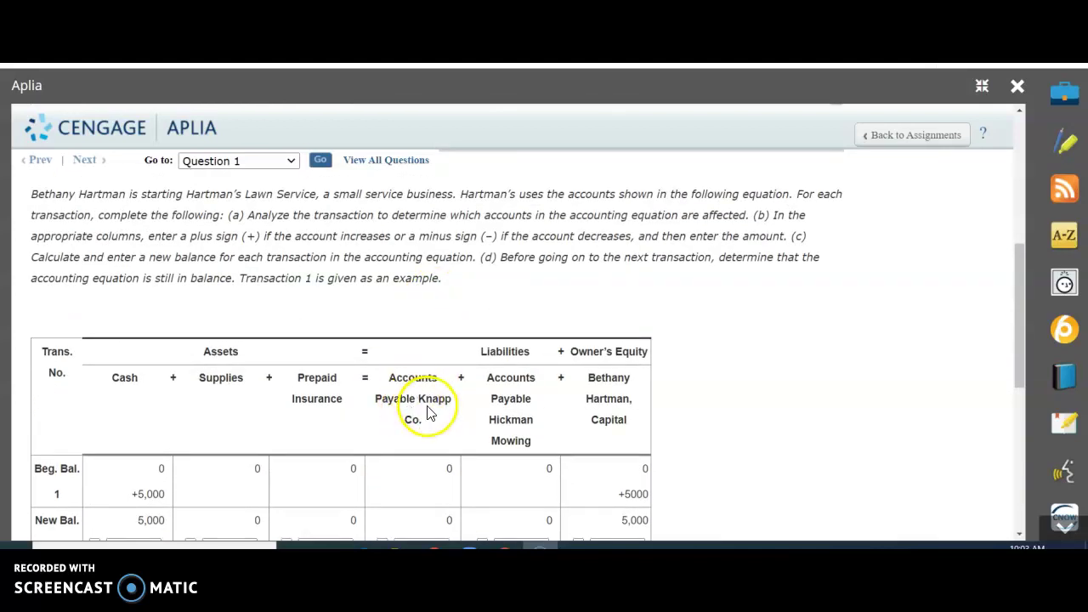
pyautogui.scroll(-10, 414, 417)
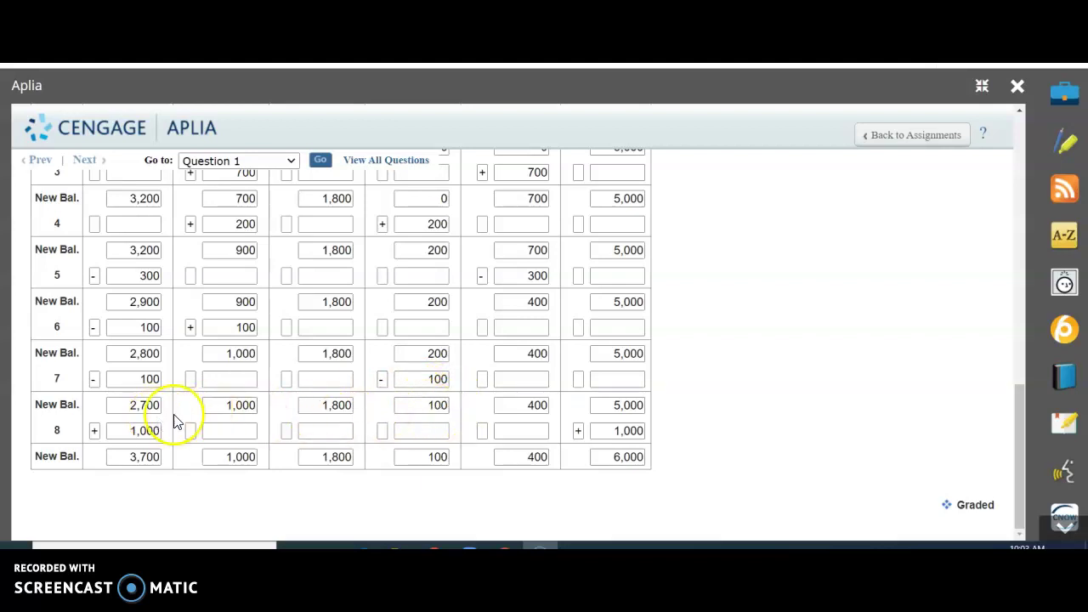
pyautogui.scroll(10, 154, 425)
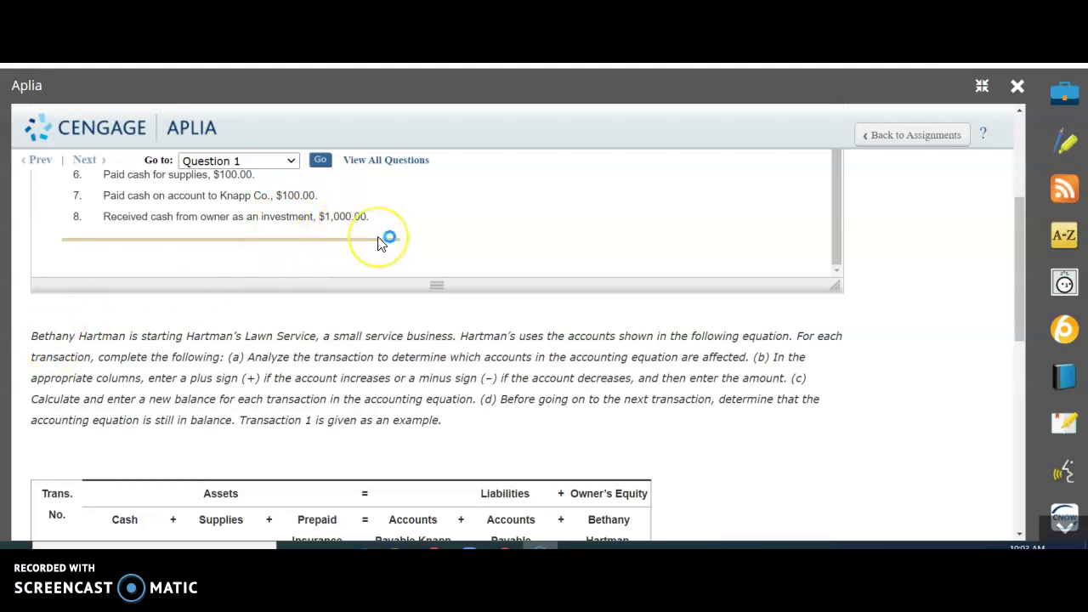
pyautogui.scroll(-6, 510, 349)
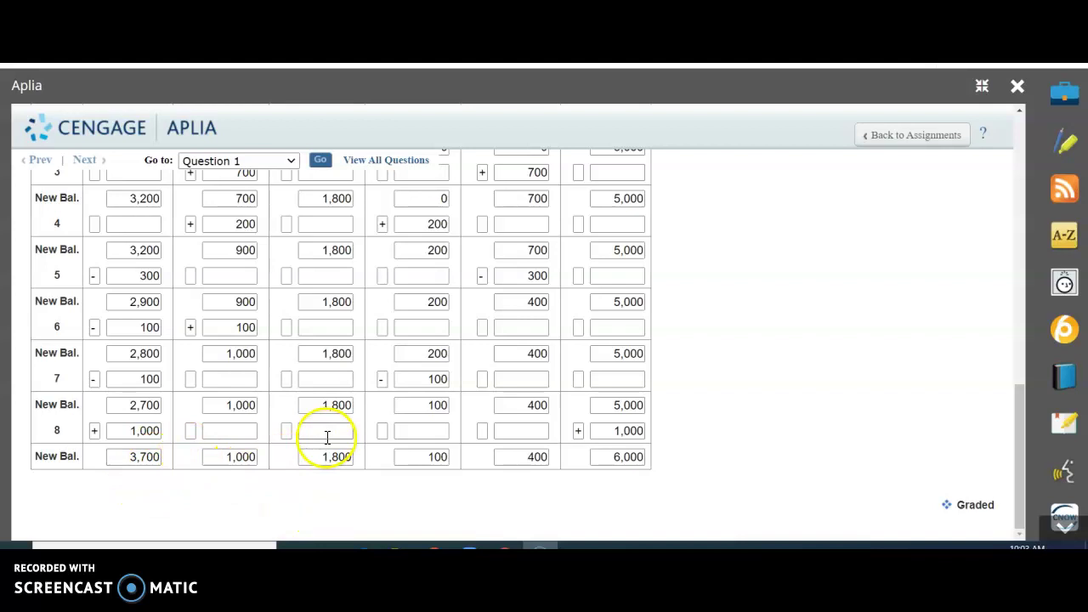
pyautogui.scroll(5, 404, 480)
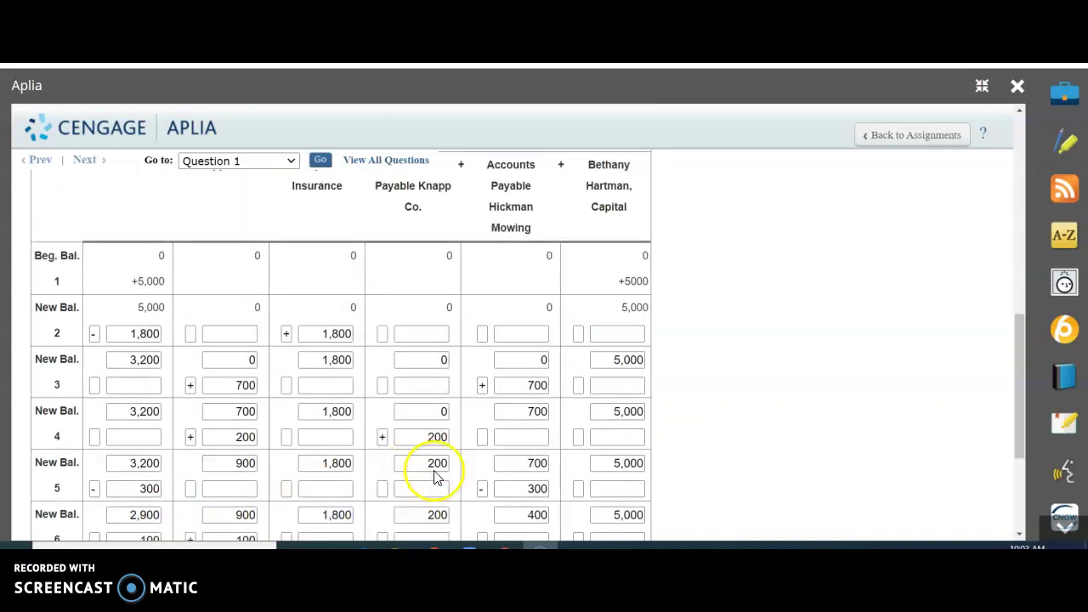
pyautogui.scroll(2, 376, 304)
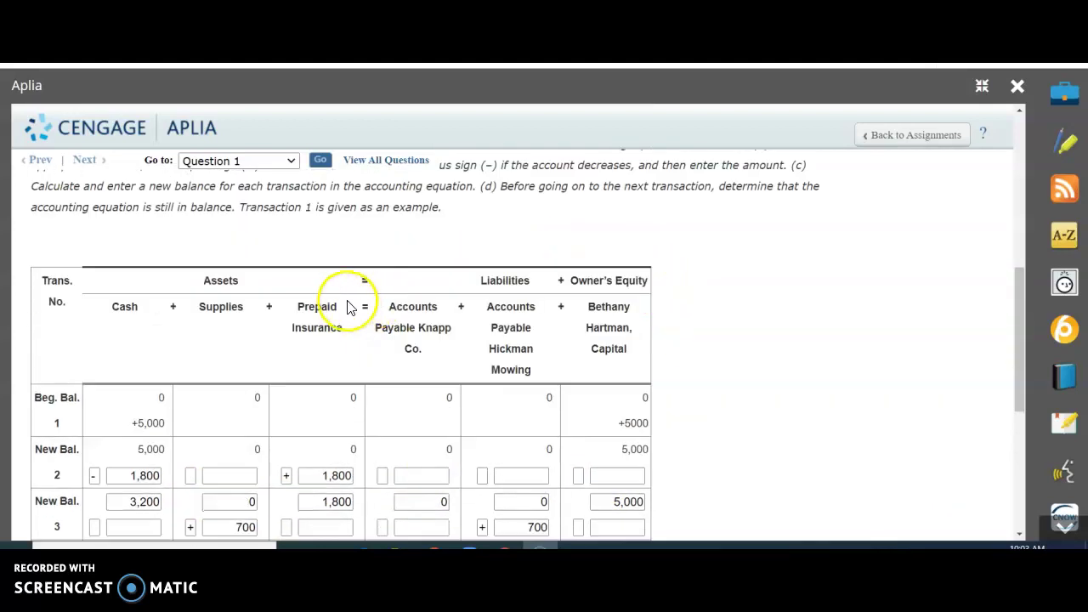
pyautogui.scroll(-5, 364, 347)
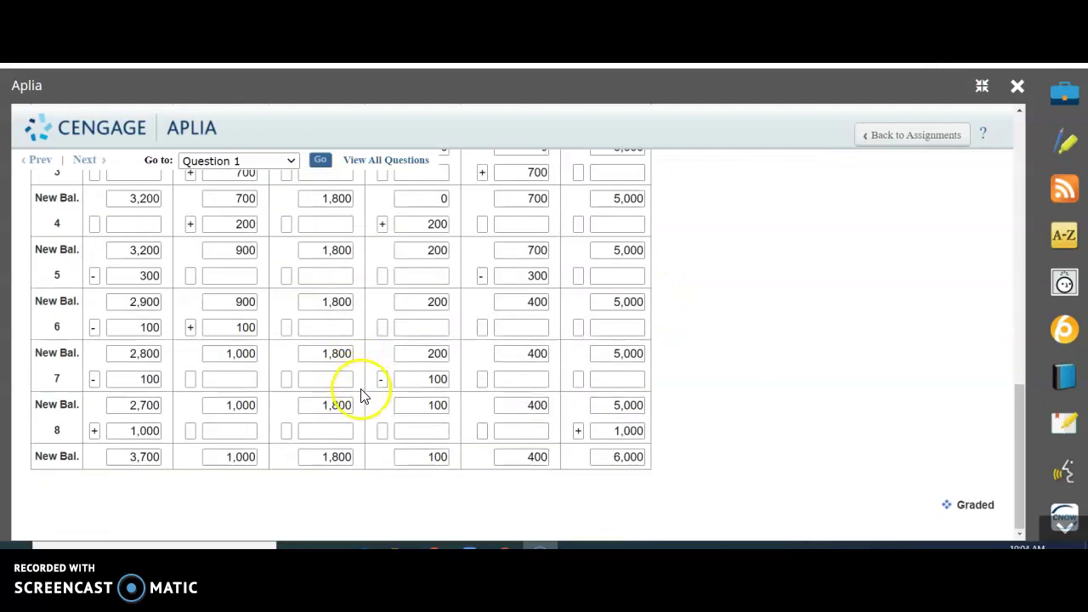